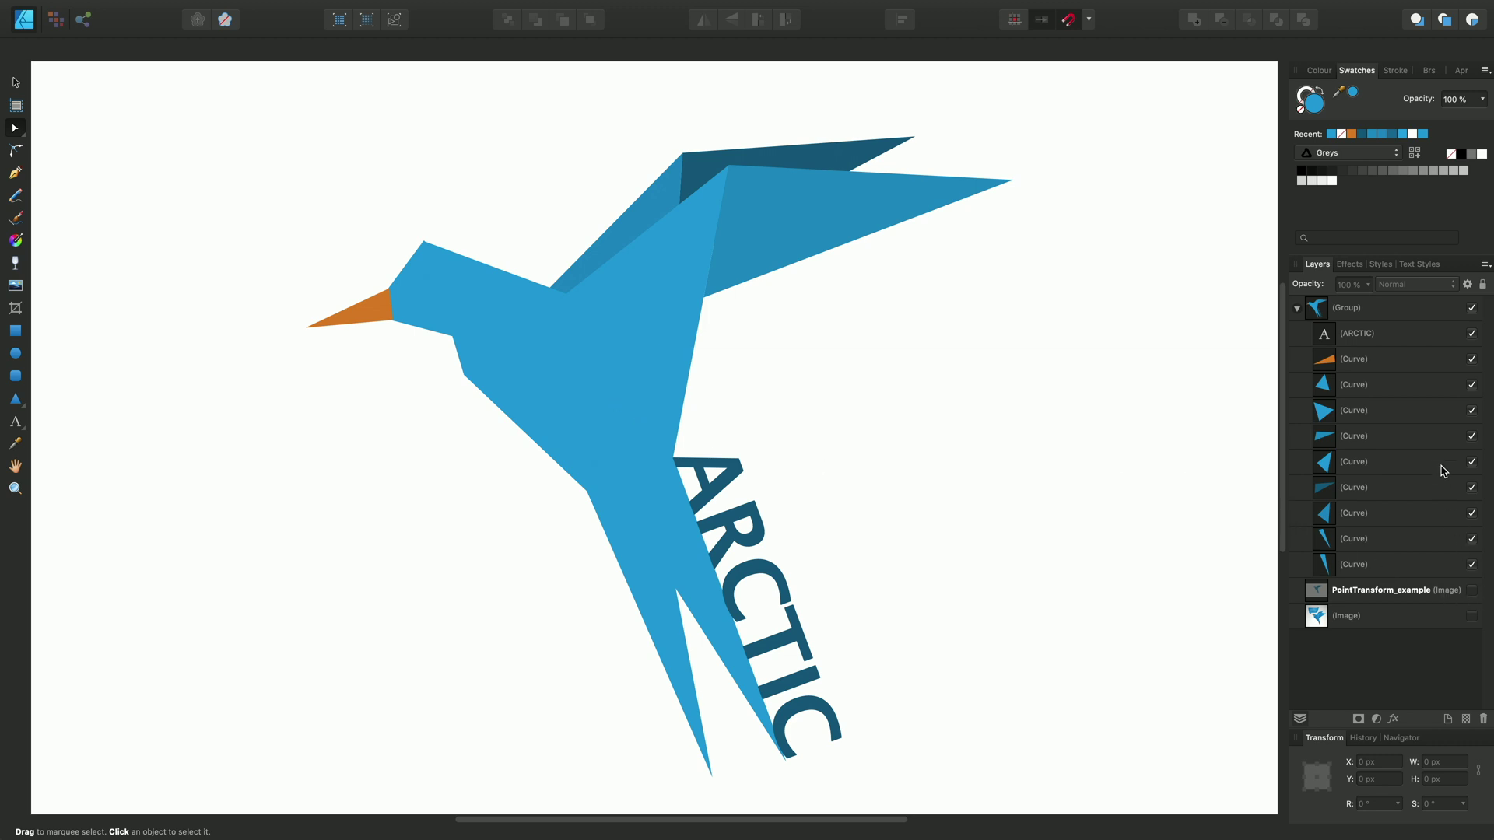
- Hide the finished bird Group and show the PointTransform_example reference image
click(1471, 308)
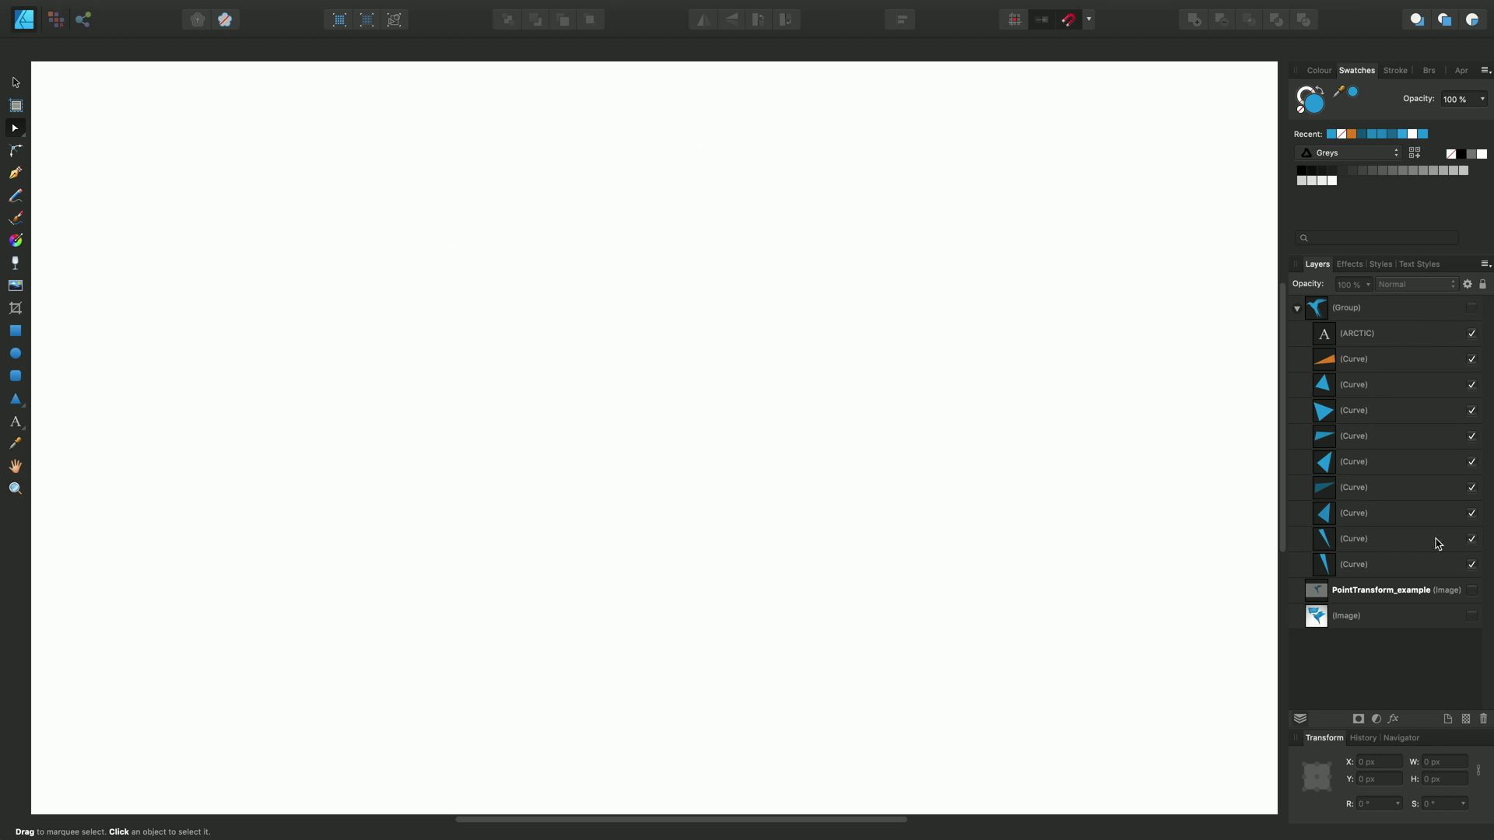
click(1472, 590)
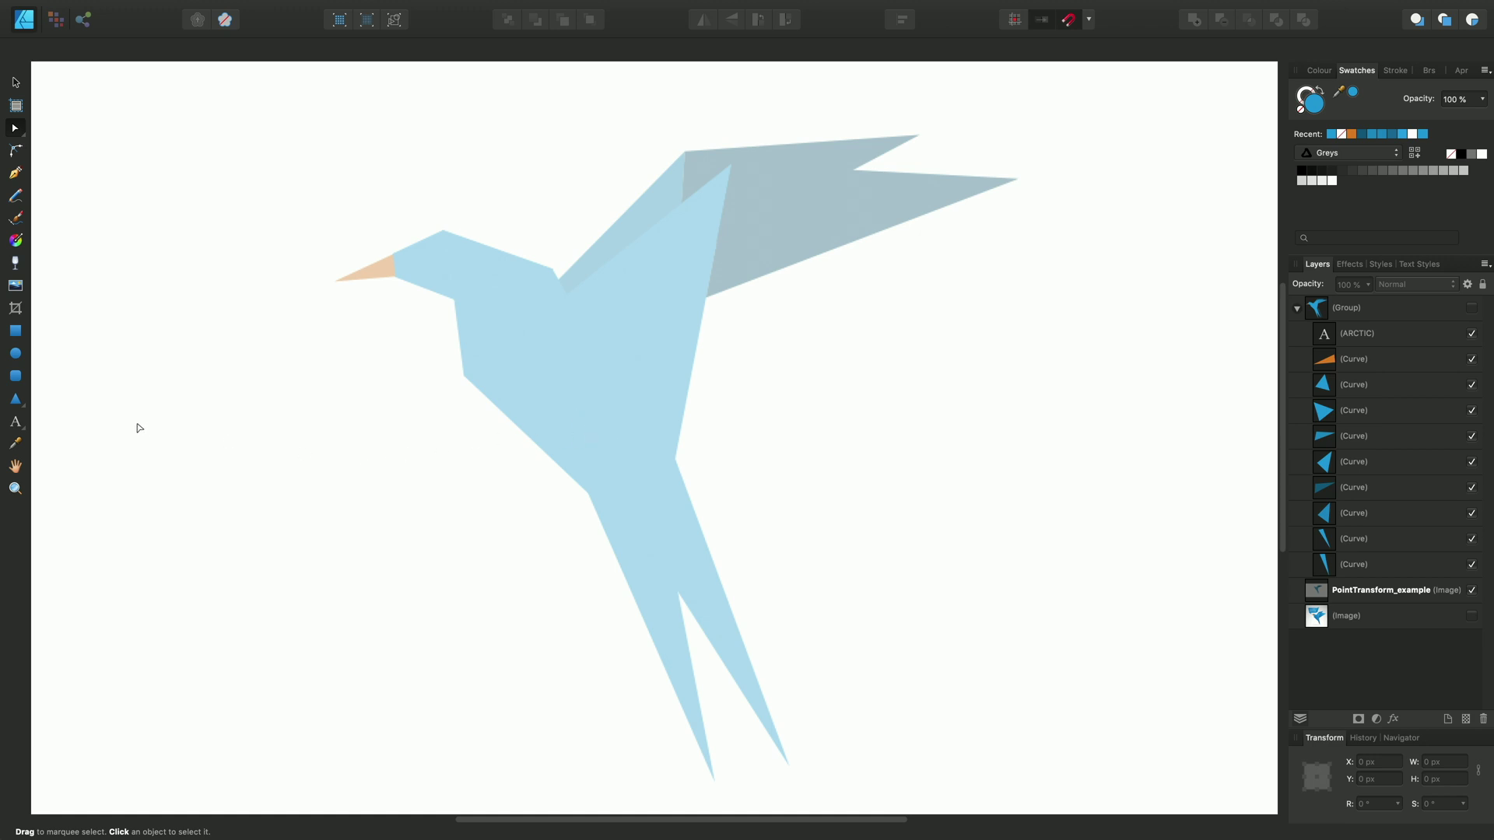
- Draw a blue triangle left of the reference bird and convert it to curves
click(14, 398)
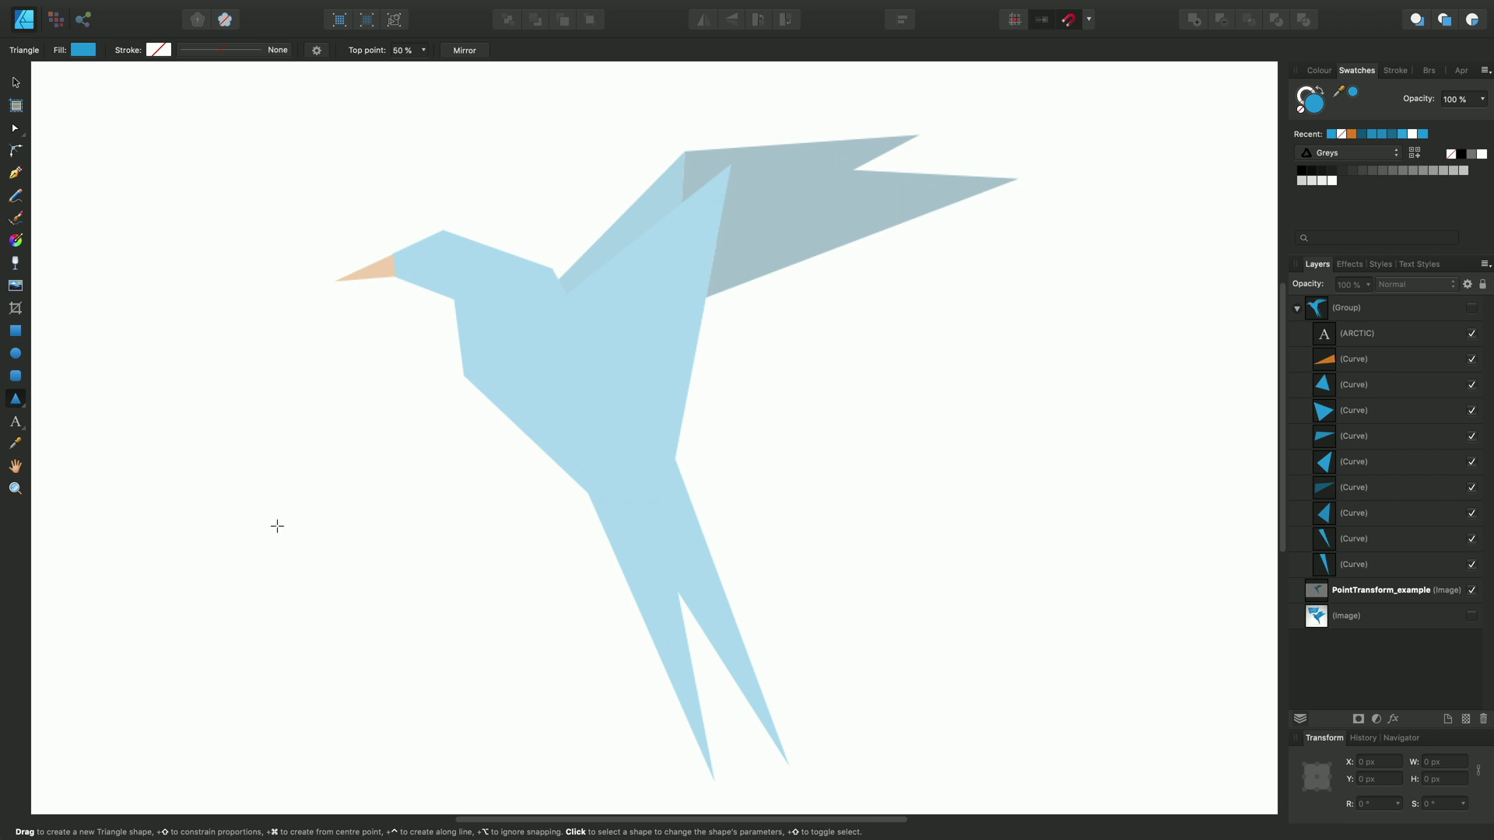
drag(277, 526, 415, 665)
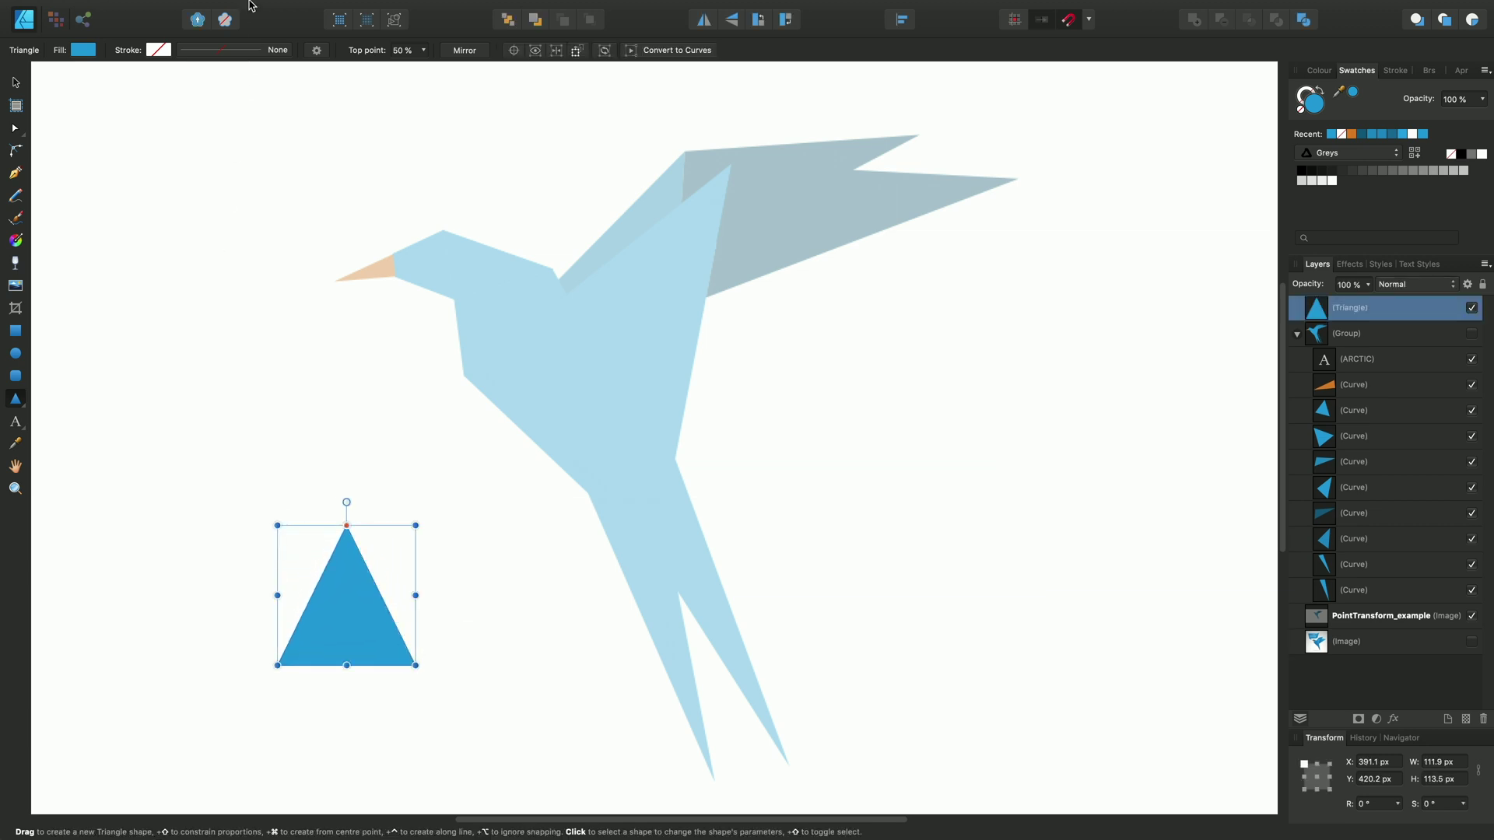
click(302, 10)
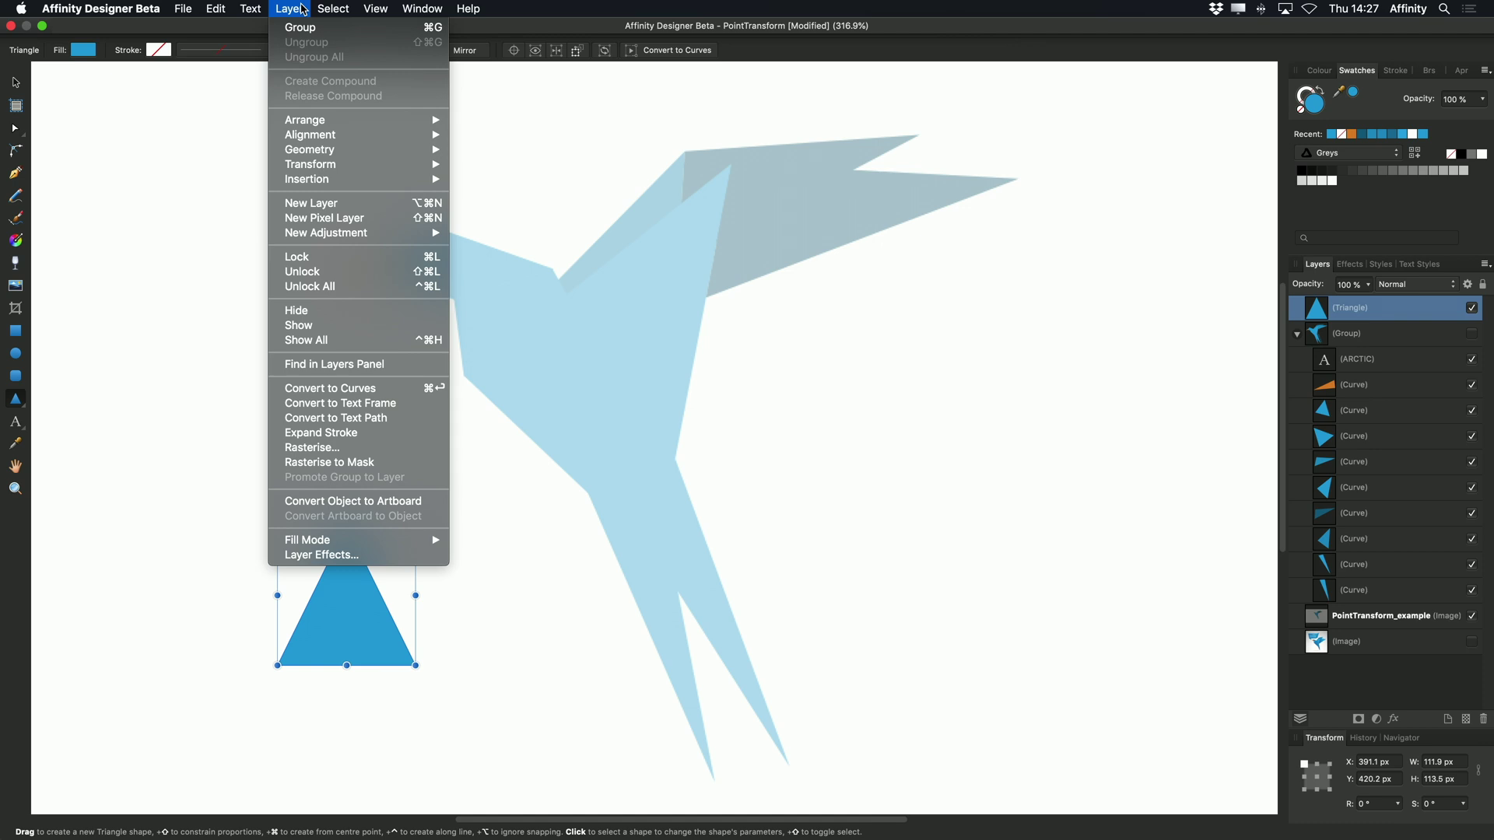
click(340, 389)
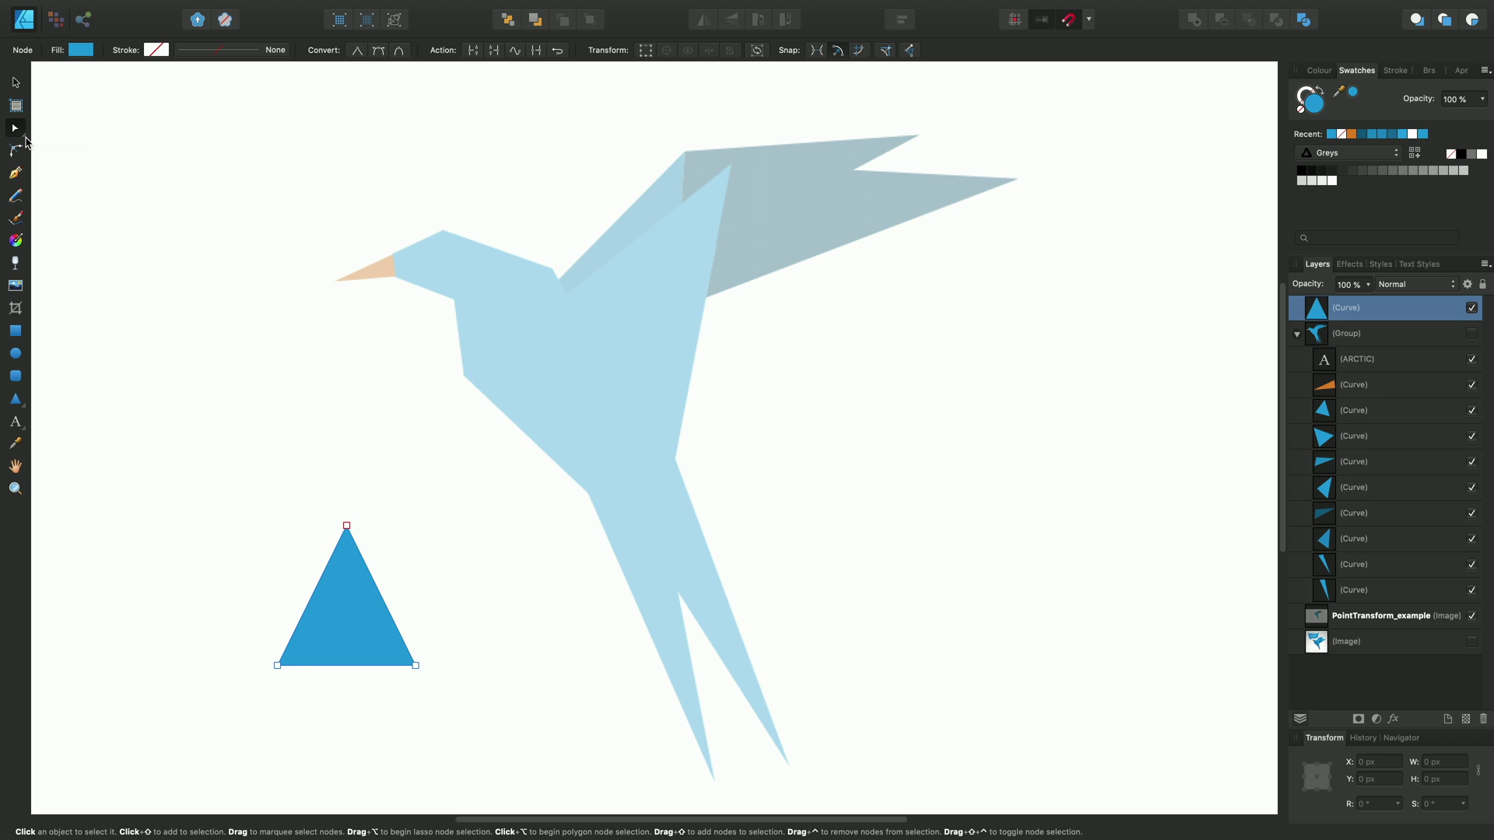
- With Point Transform, pin the origin at the bottom-left corner and move the triangle onto the body
click(24, 138)
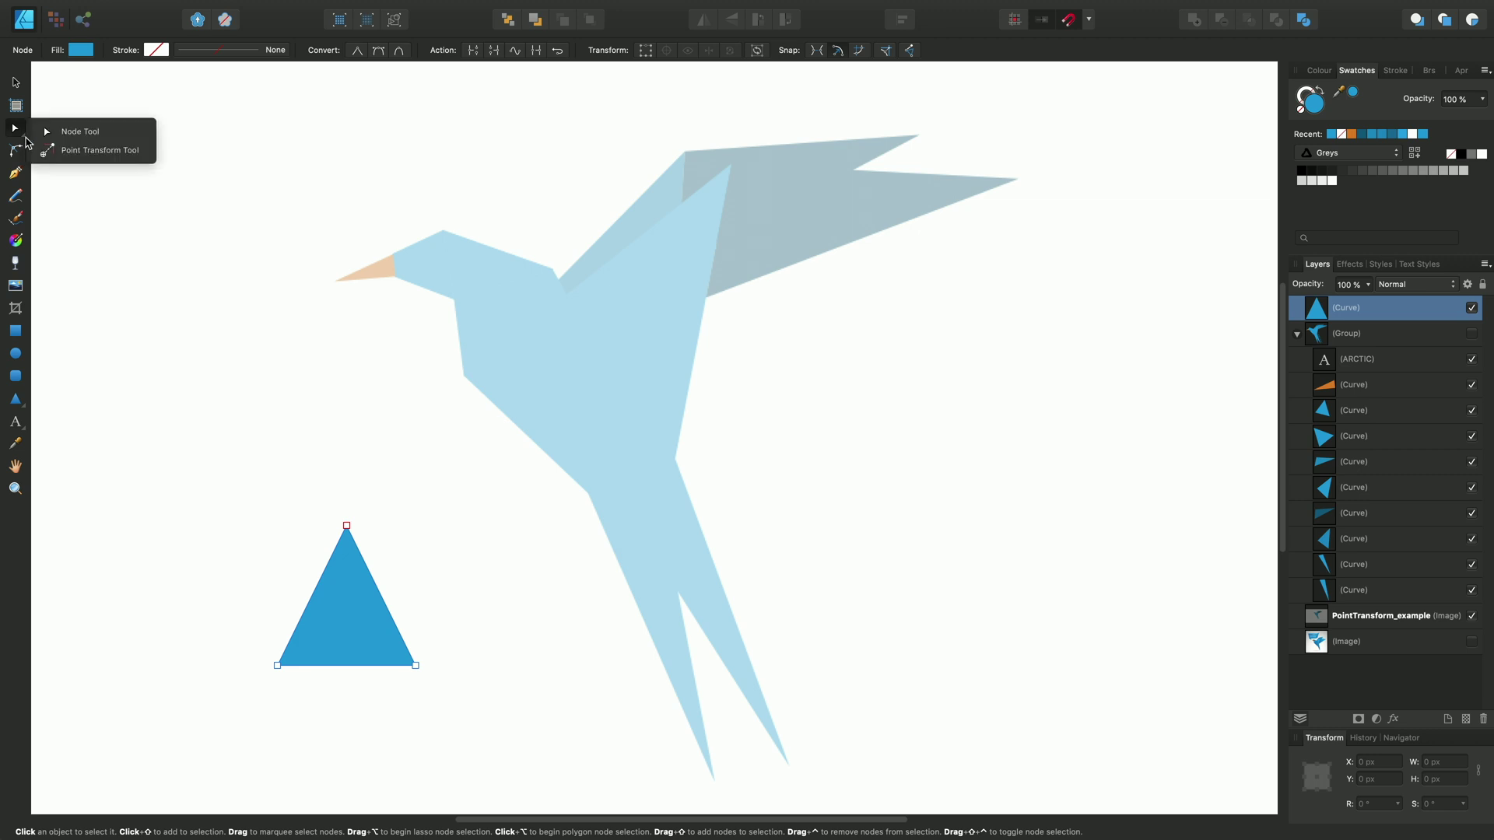
click(81, 152)
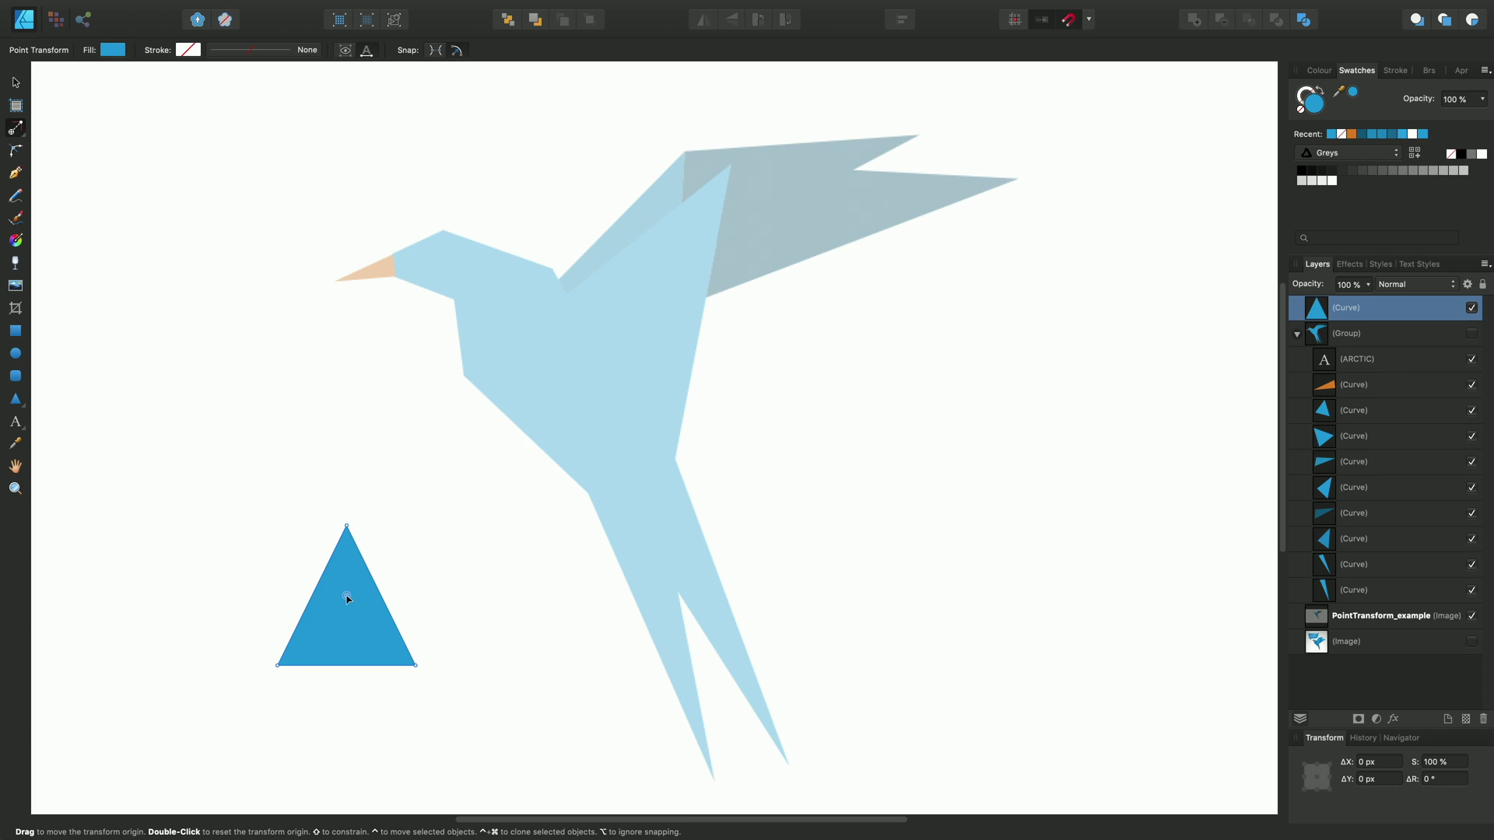
drag(314, 640, 280, 667)
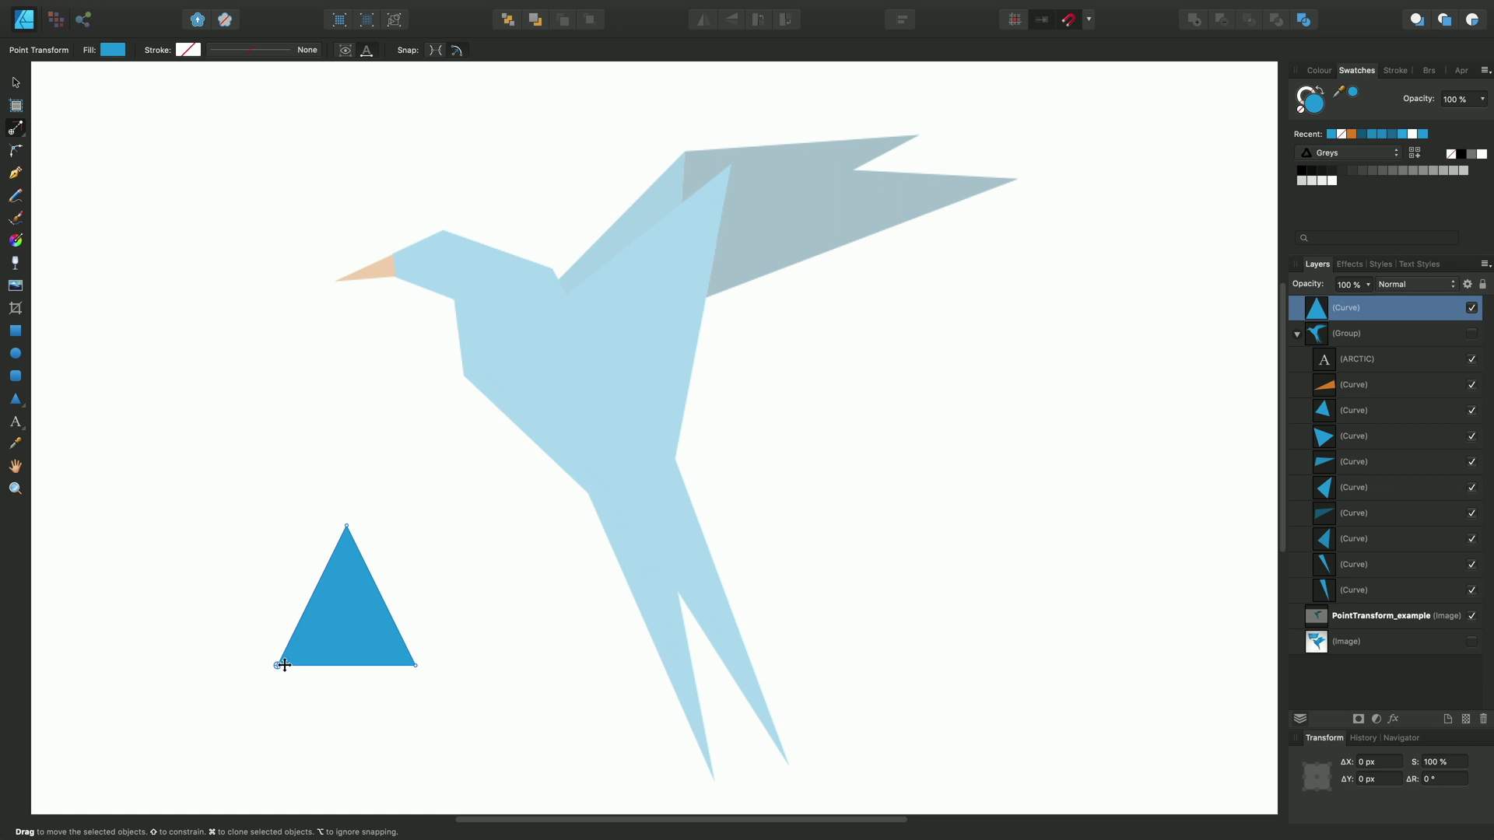
drag(339, 627, 528, 339)
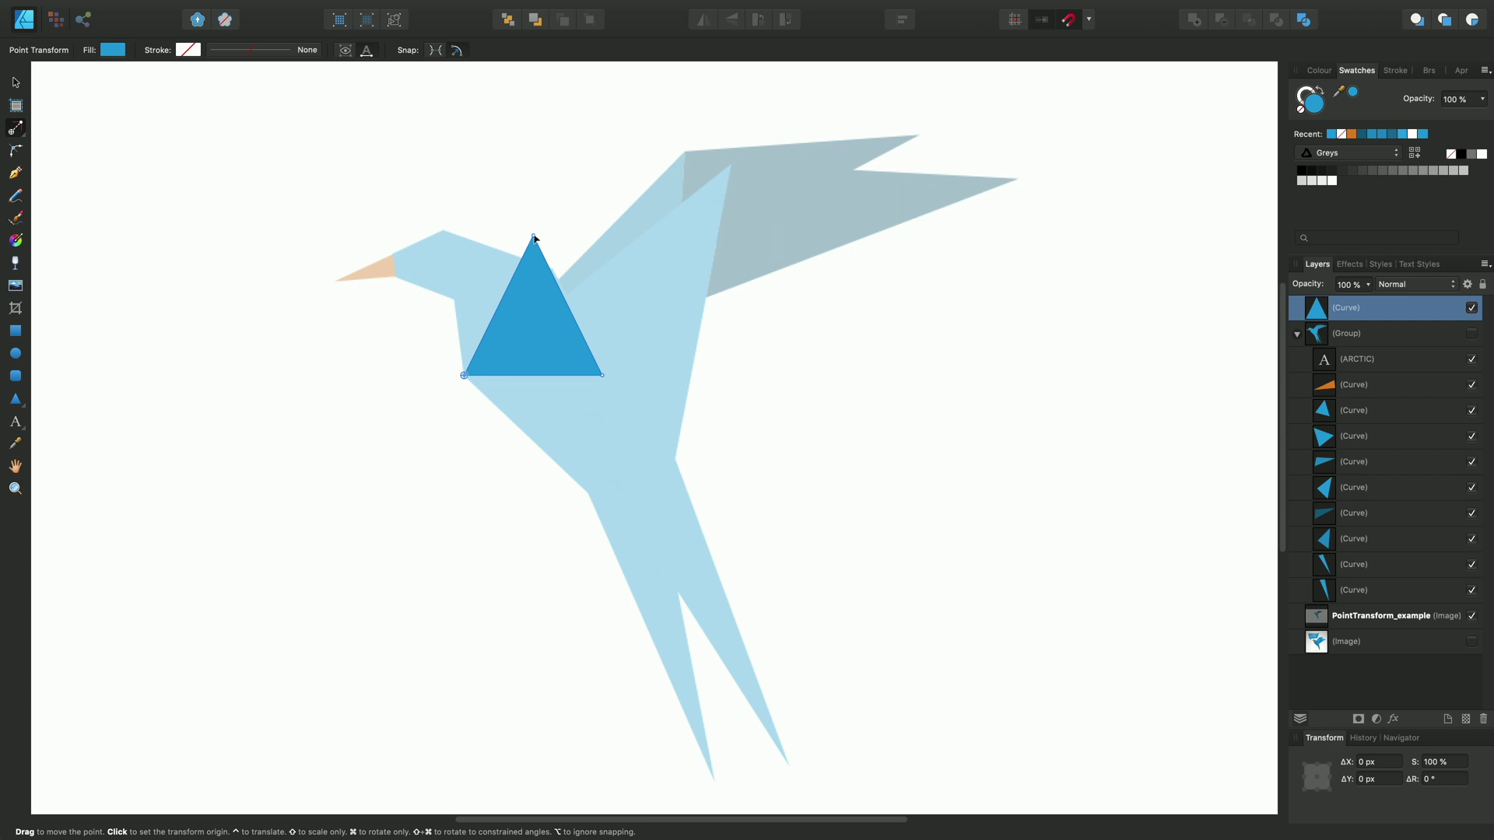
- Stretch the triangle over the body, pull its lower-right corner left, and duplicate it
drag(534, 238, 684, 155)
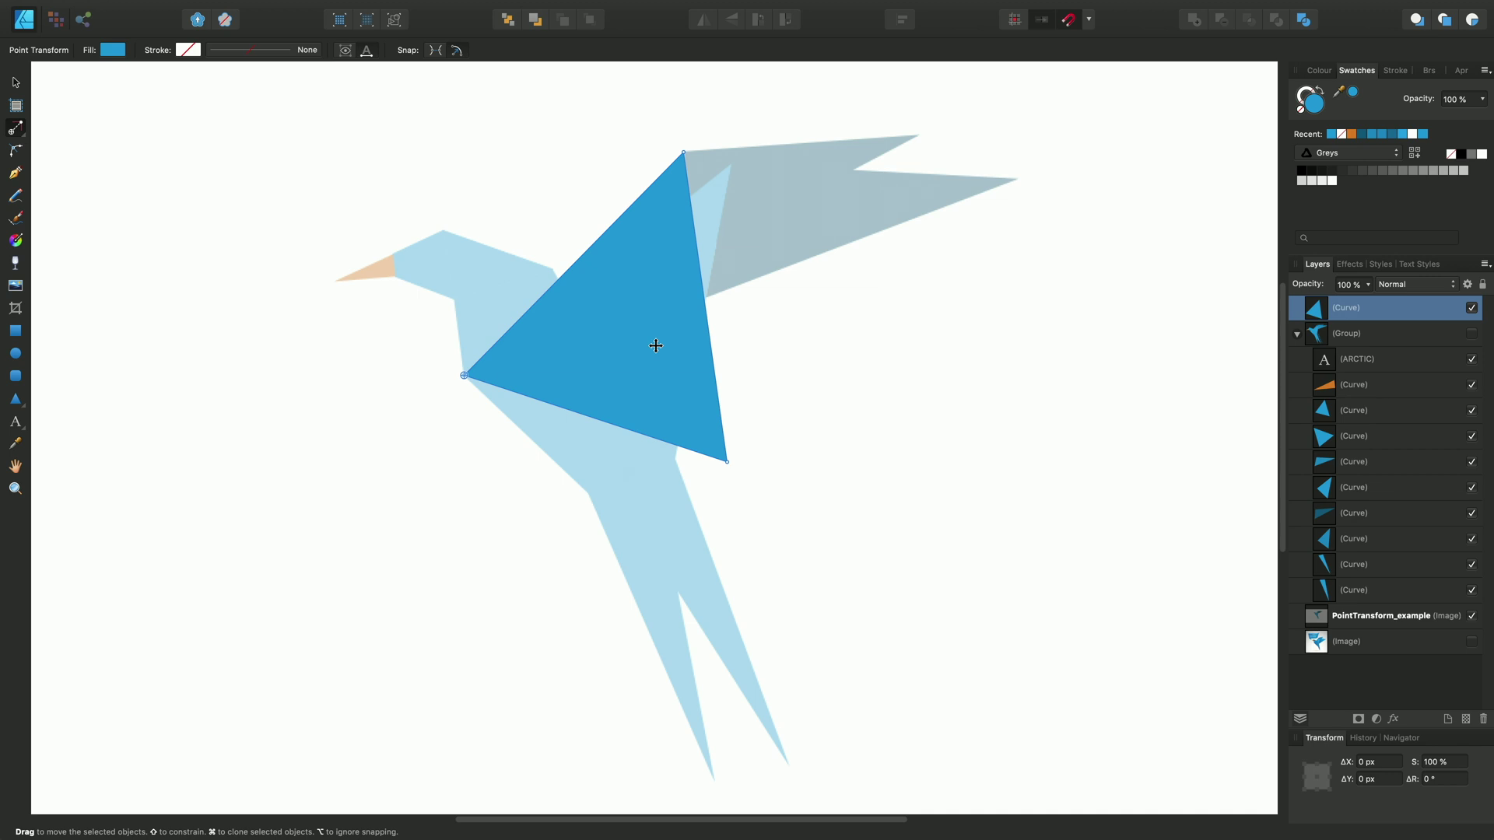
key(a)
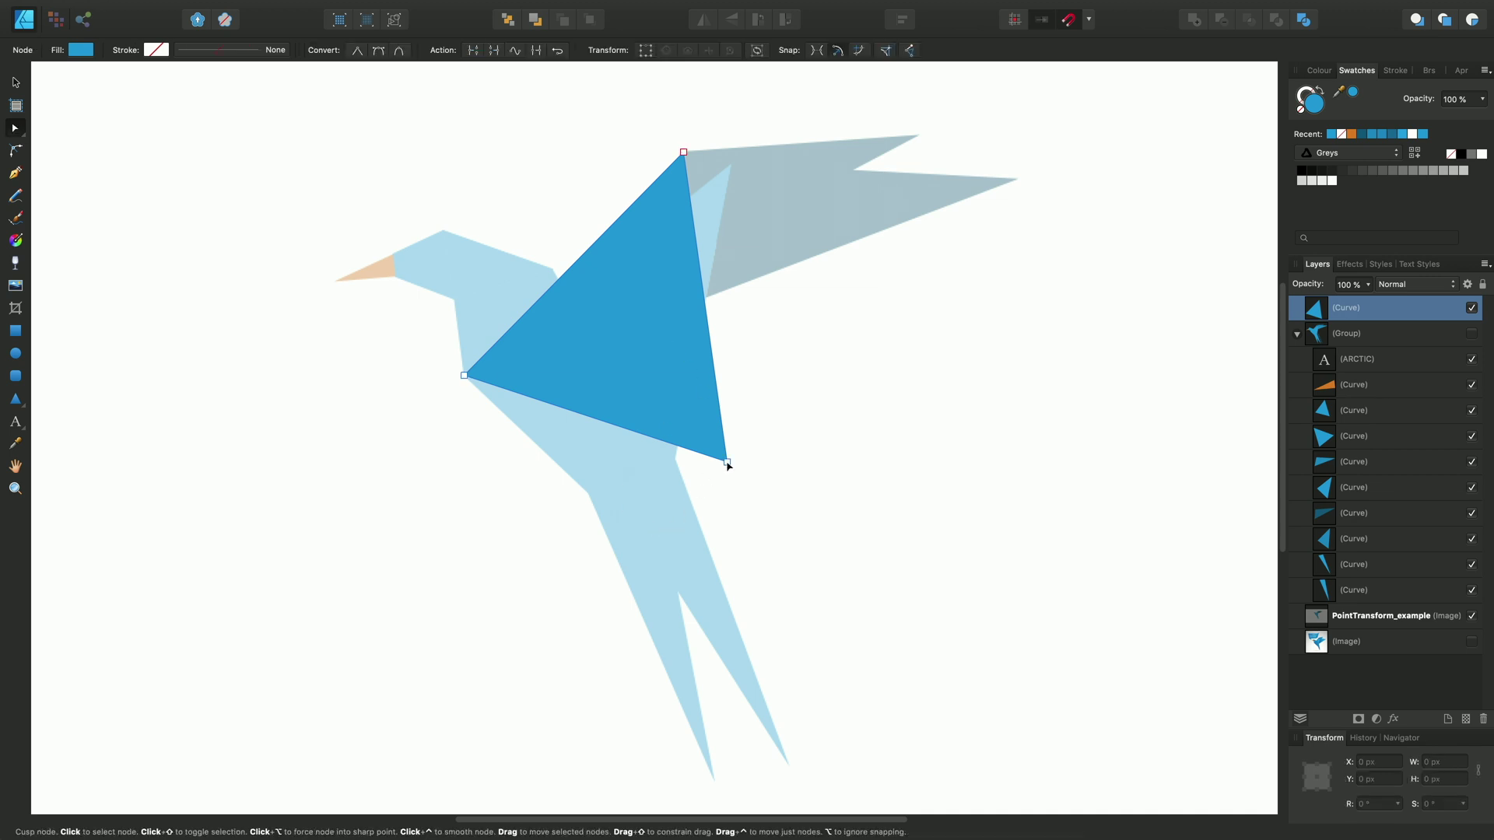
drag(728, 464, 659, 480)
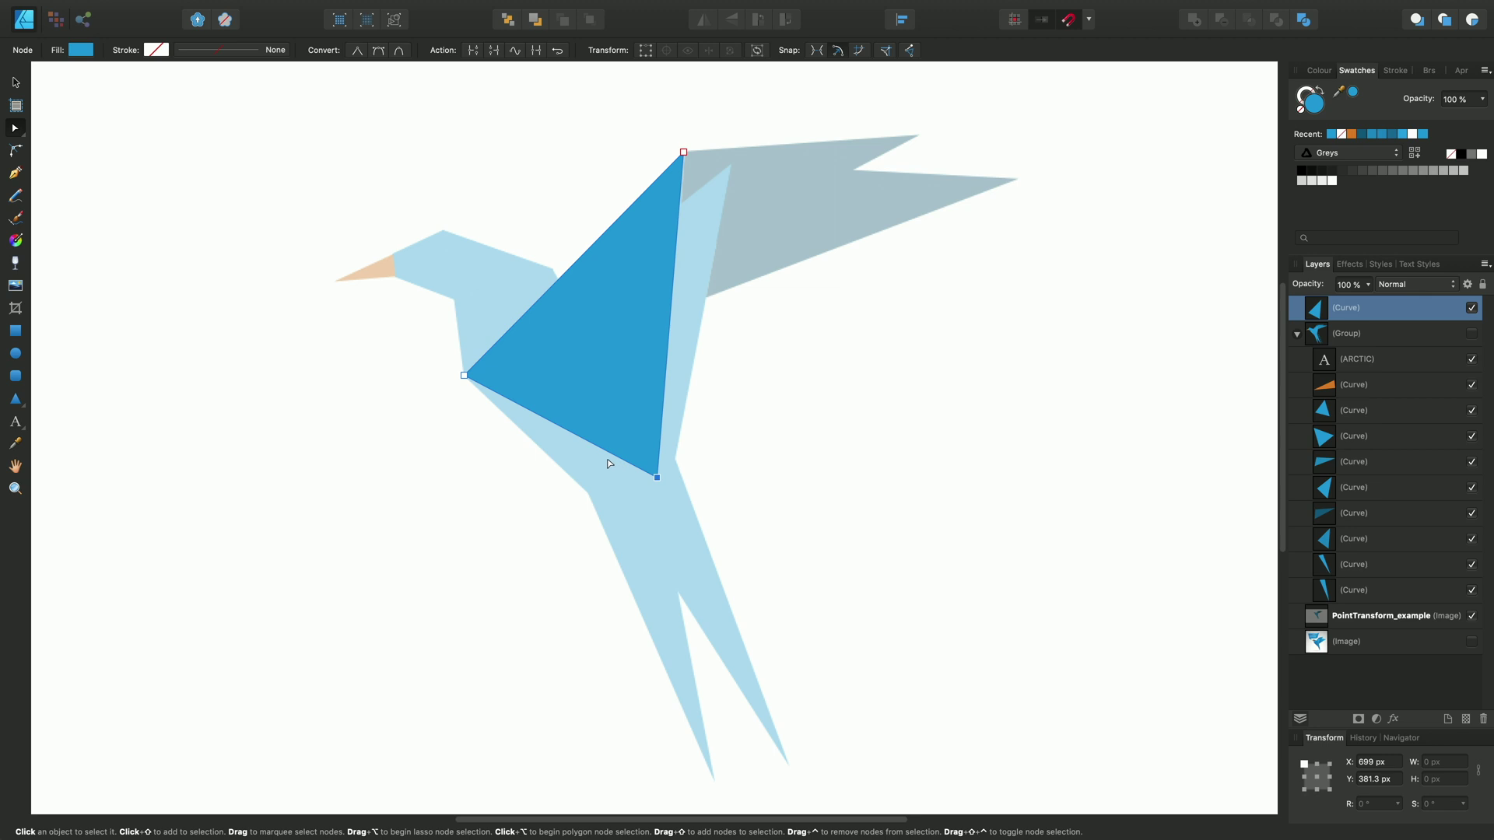
key(f)
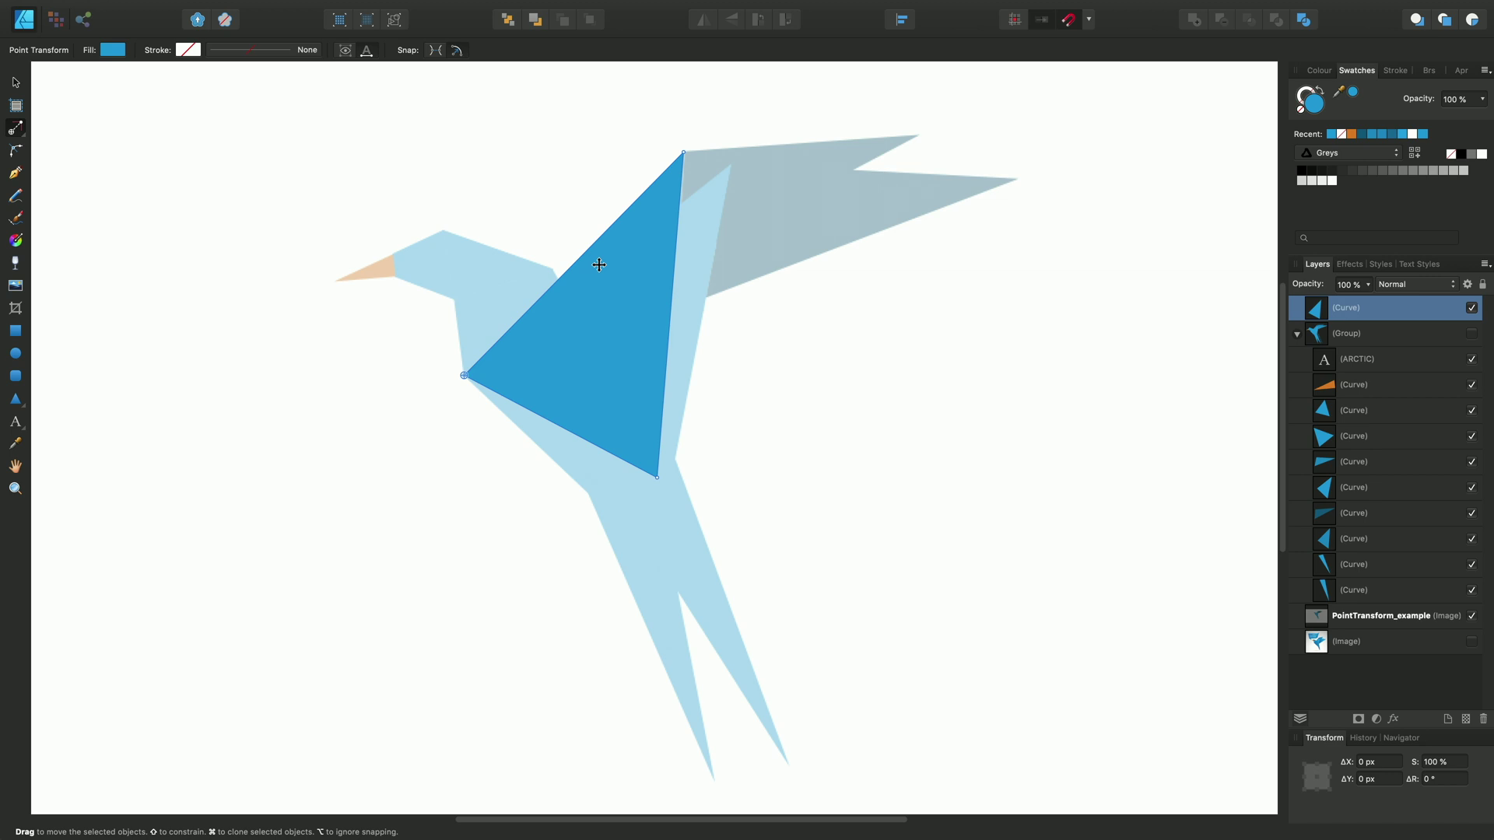
key(super+j)
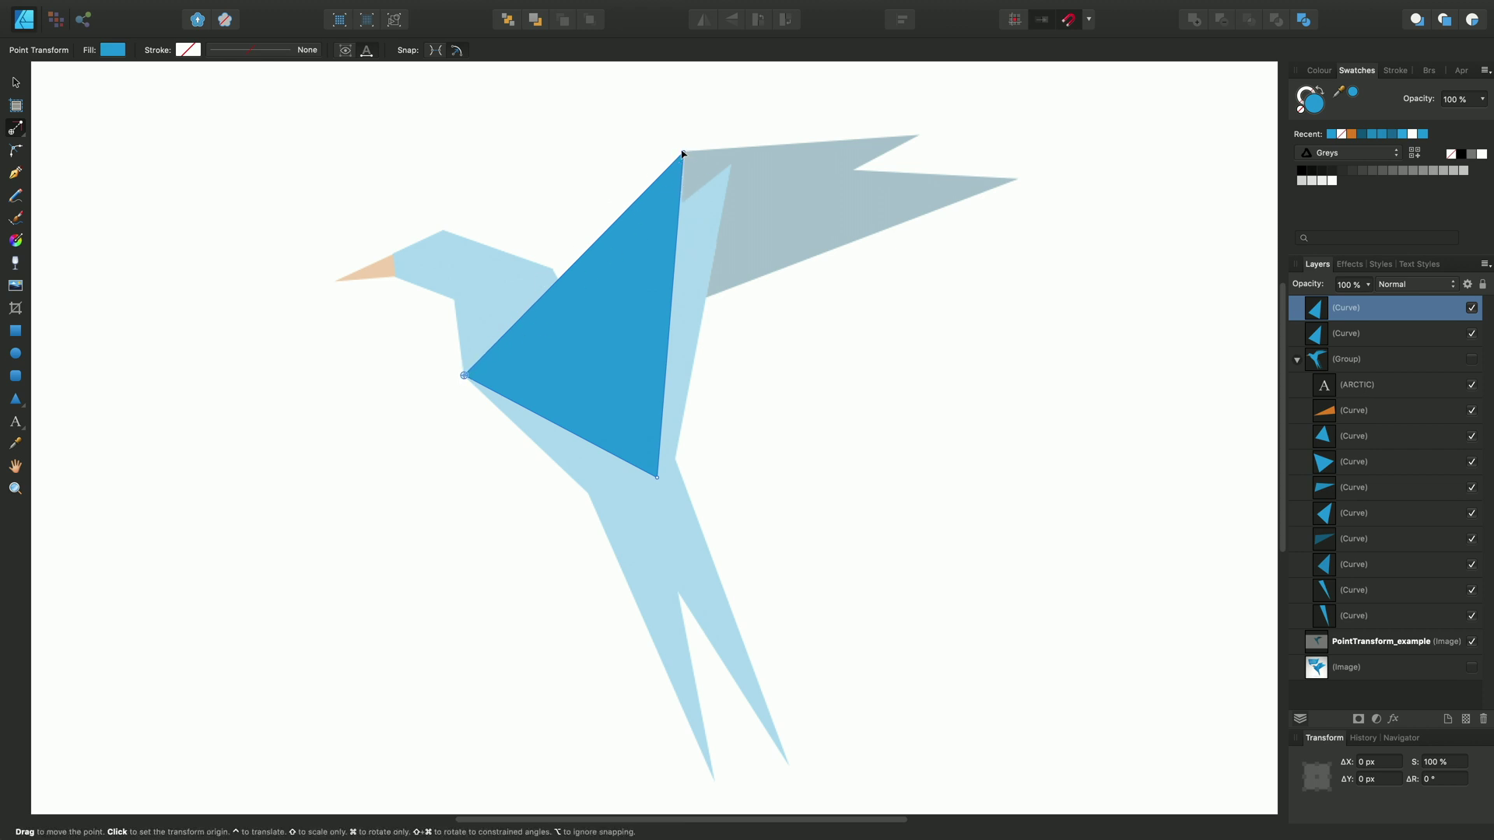
- Angle one copy along the body and fit another copy onto the upper wing at 75%, −41°
drag(687, 156, 731, 168)
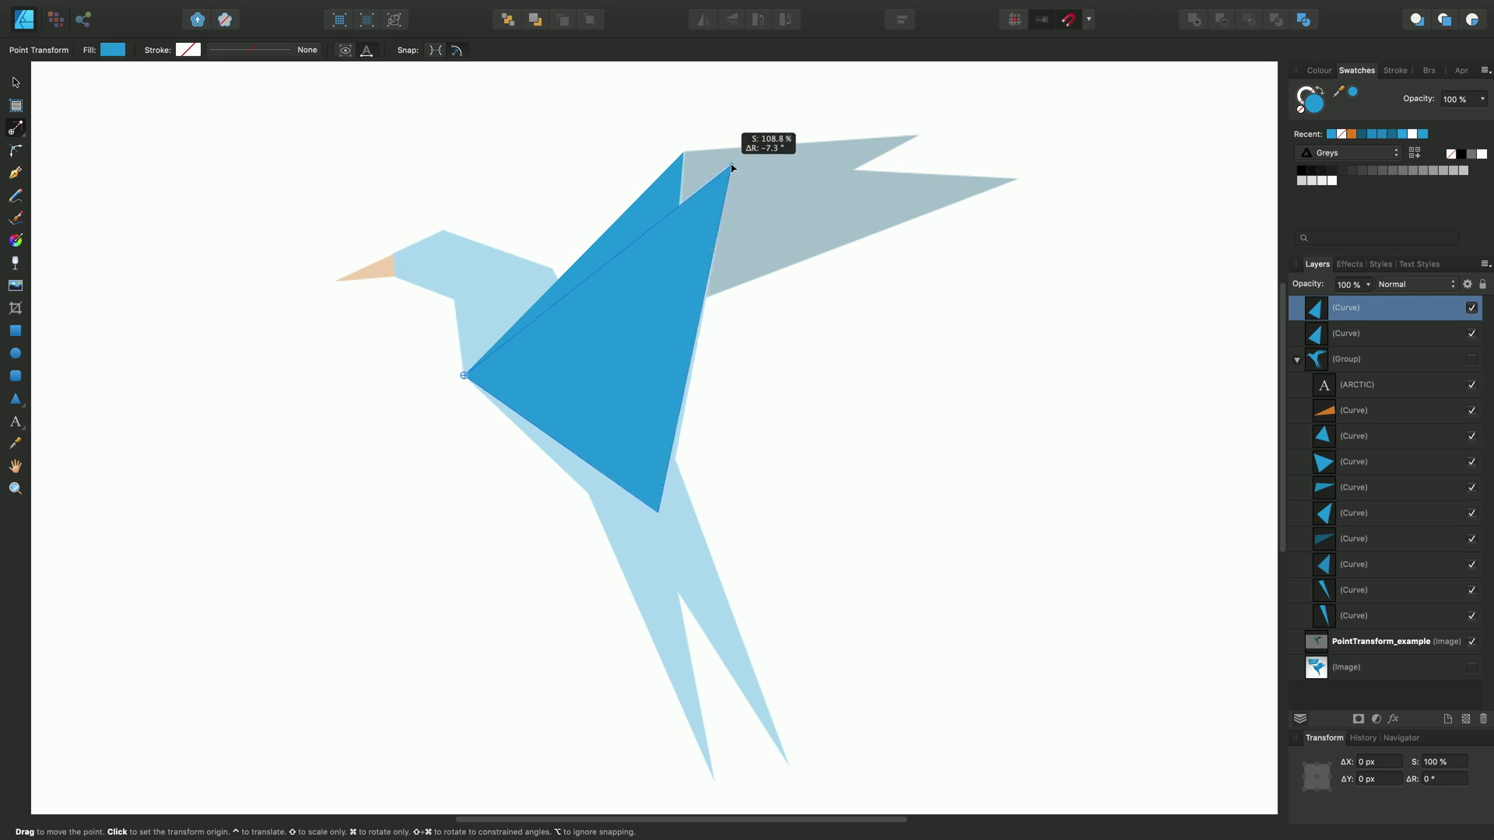
drag(732, 168, 733, 166)
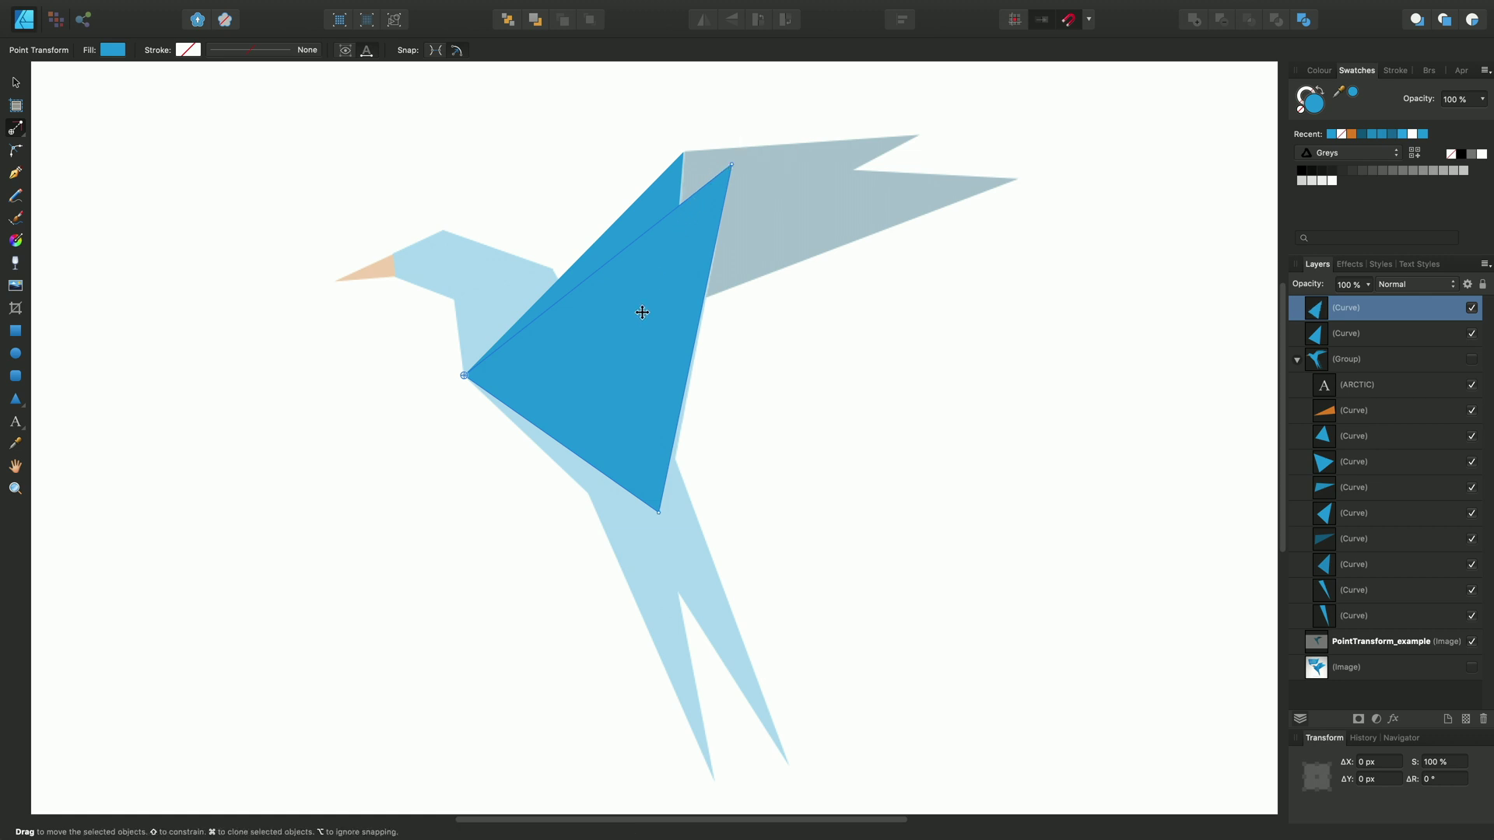
click(614, 250)
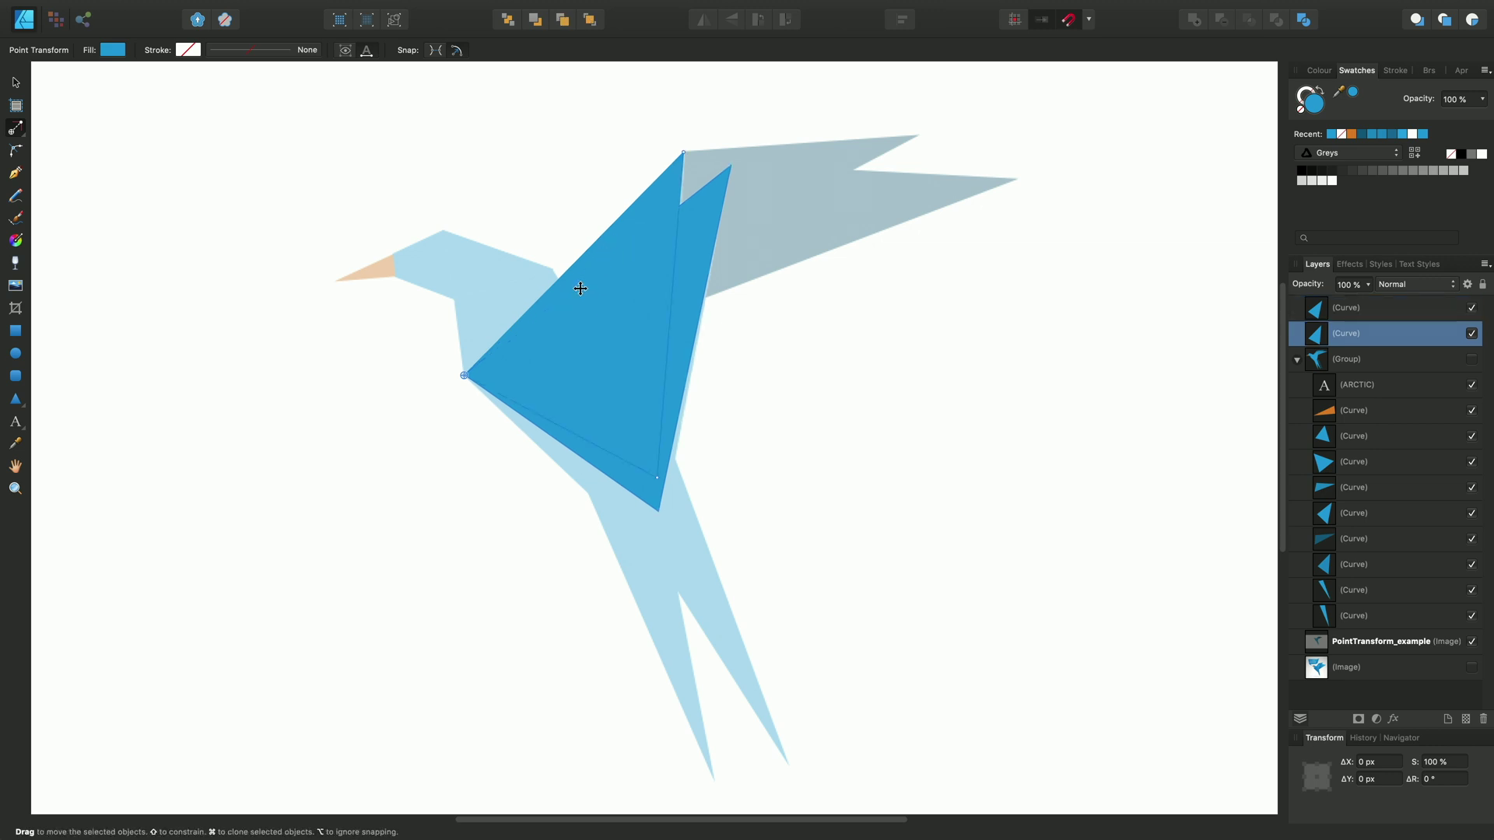
key(super+j)
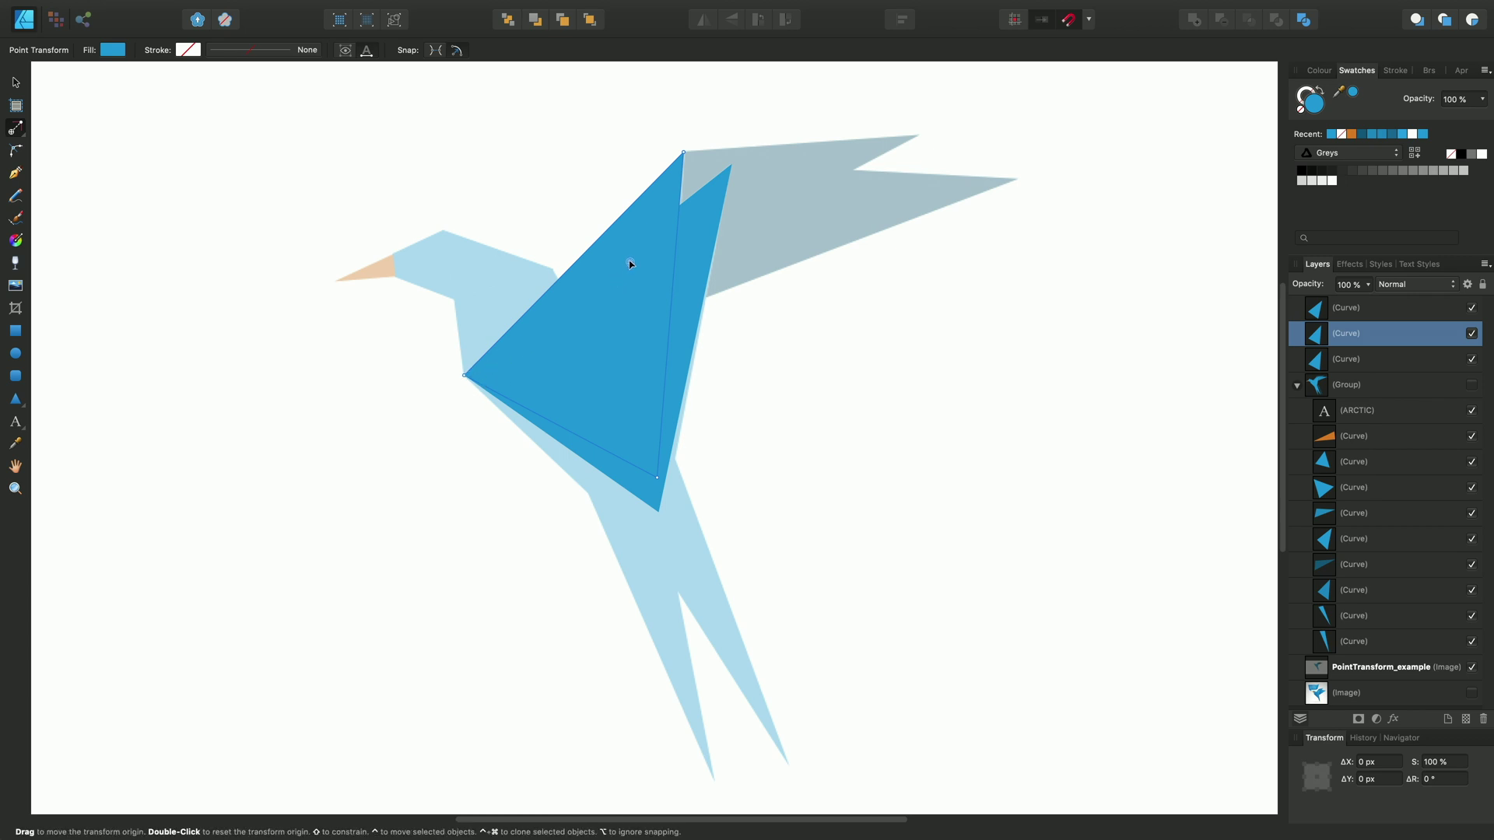
drag(469, 375, 764, 137)
drag(692, 191, 699, 149)
drag(875, 257, 743, 309)
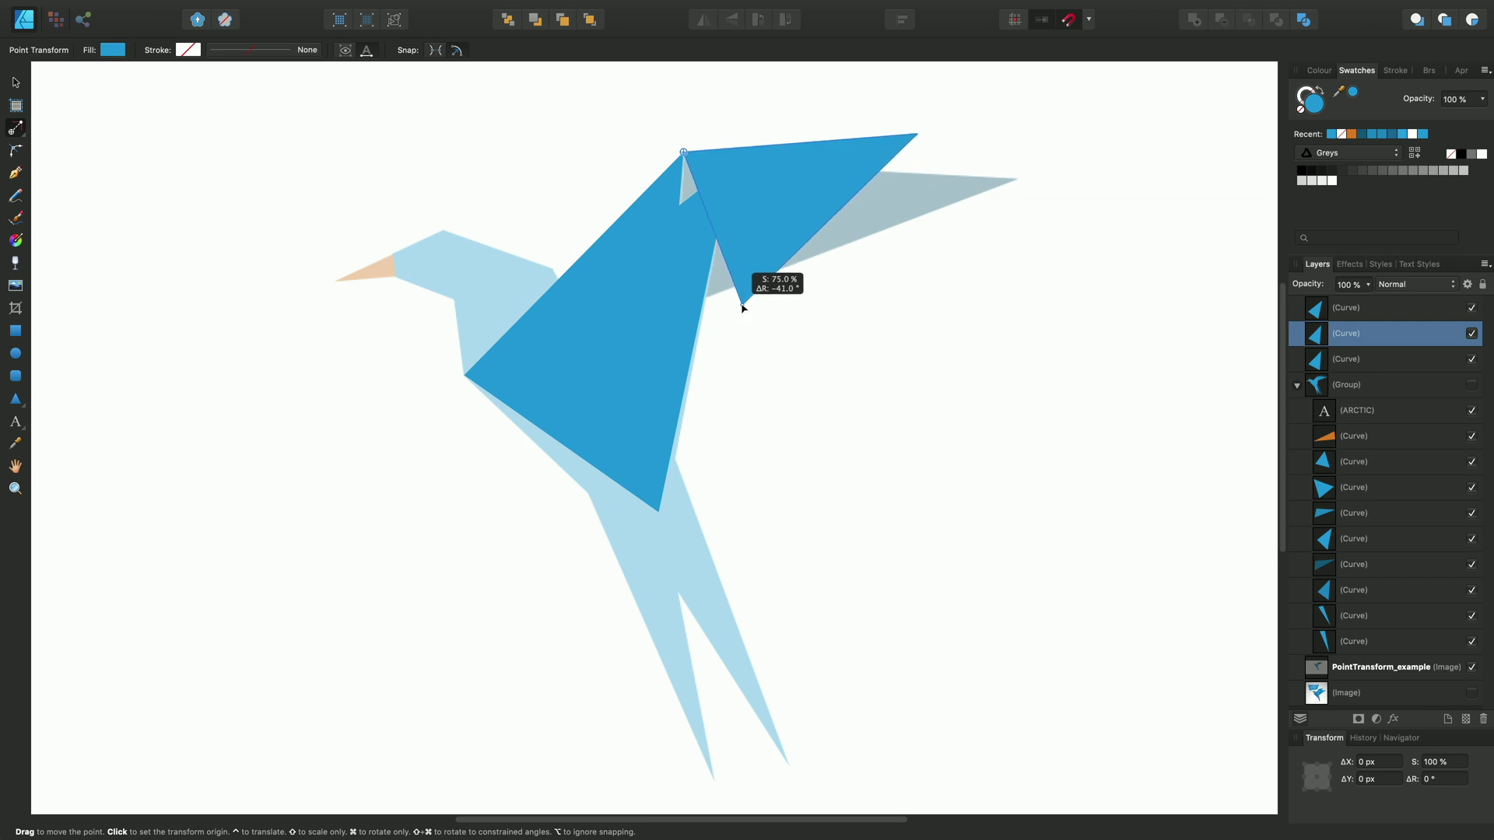
- Pull the wing triangle's lower corner inward
drag(743, 309, 743, 308)
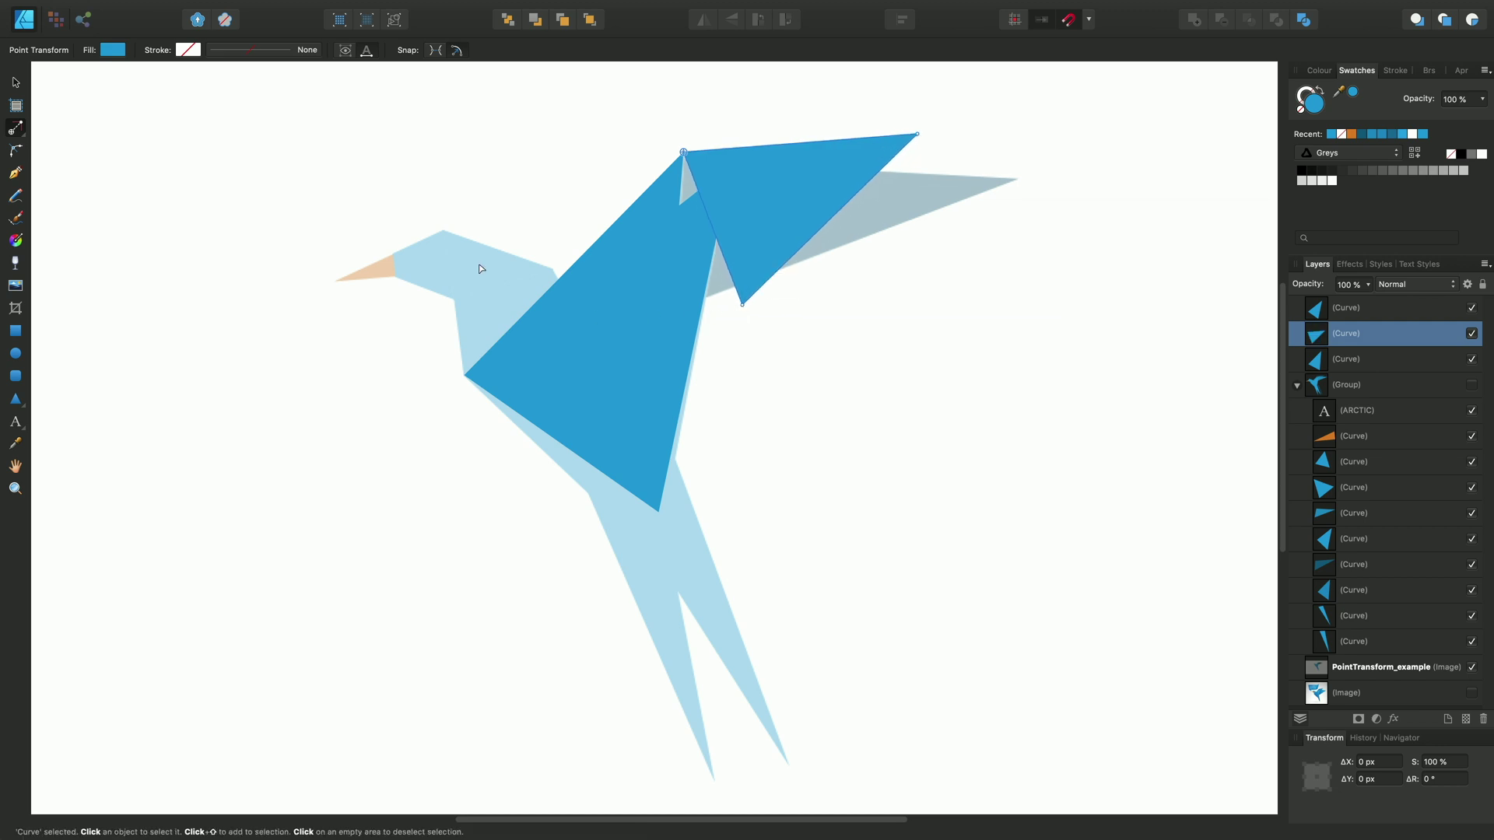
key(a)
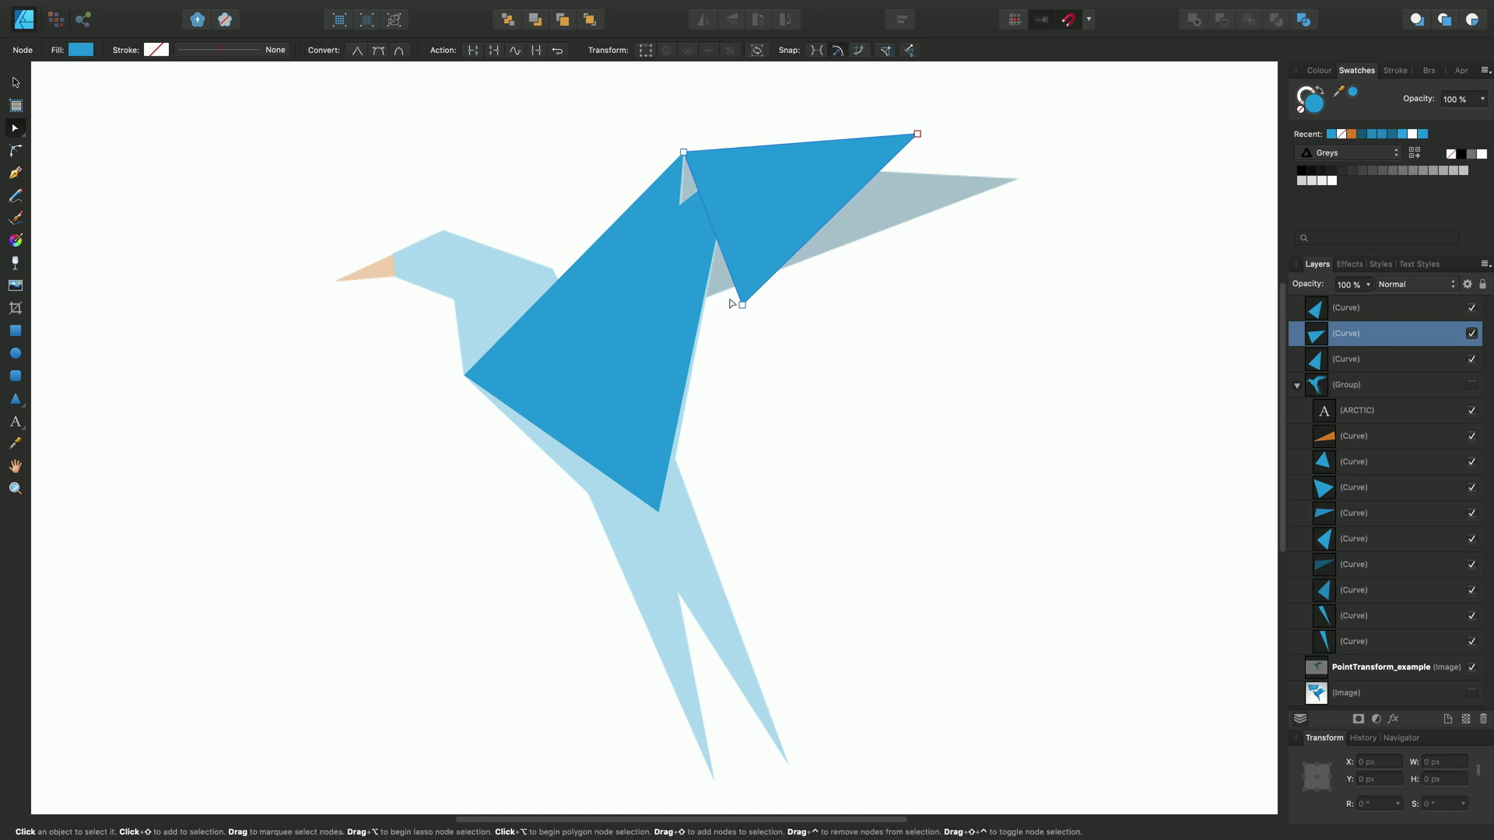
drag(740, 305, 670, 274)
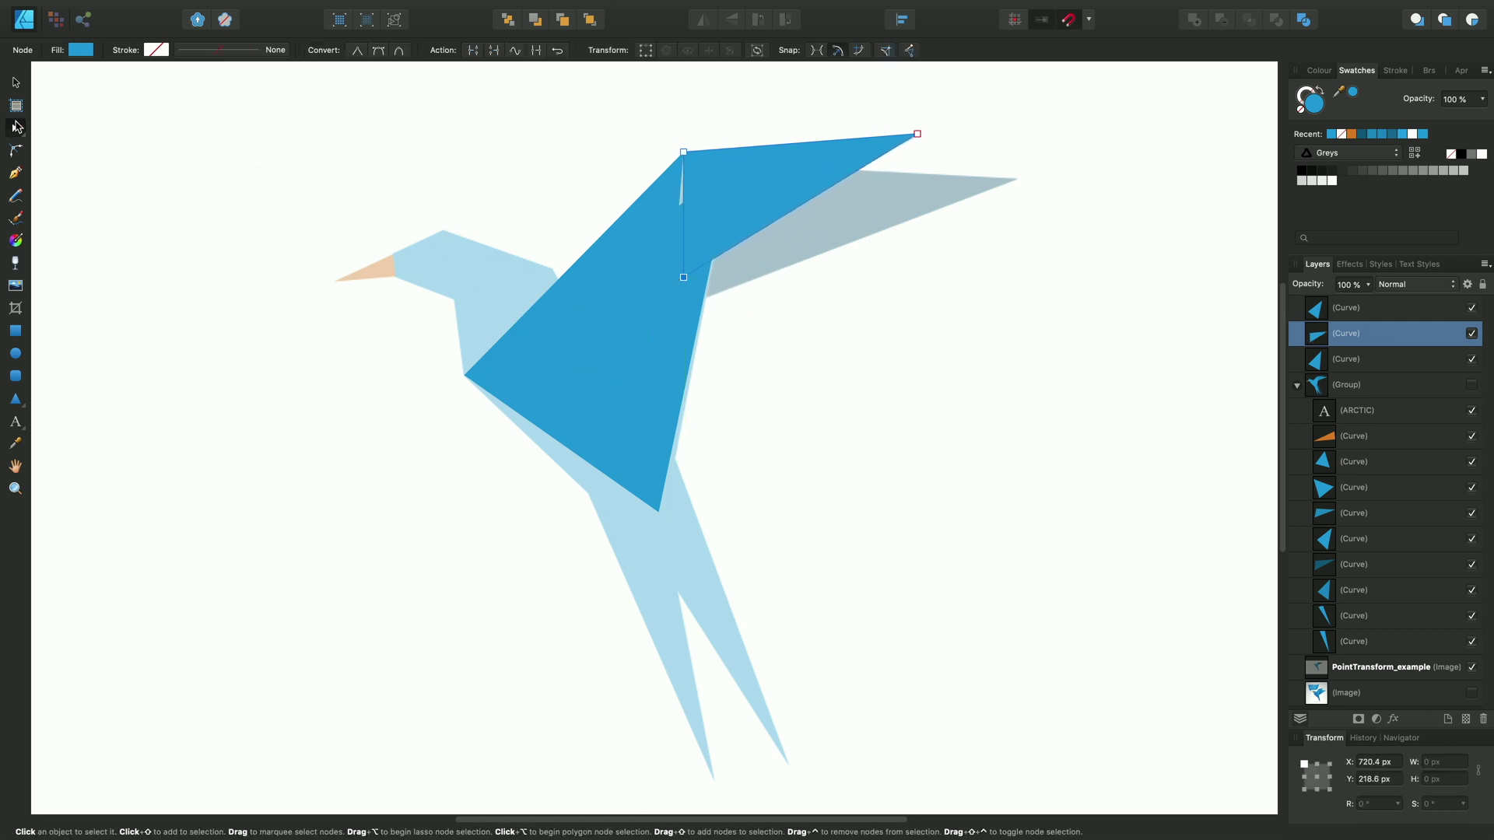
- Rotate the upper wing around its inner point and raise its tip toward the upper right
click(21, 133)
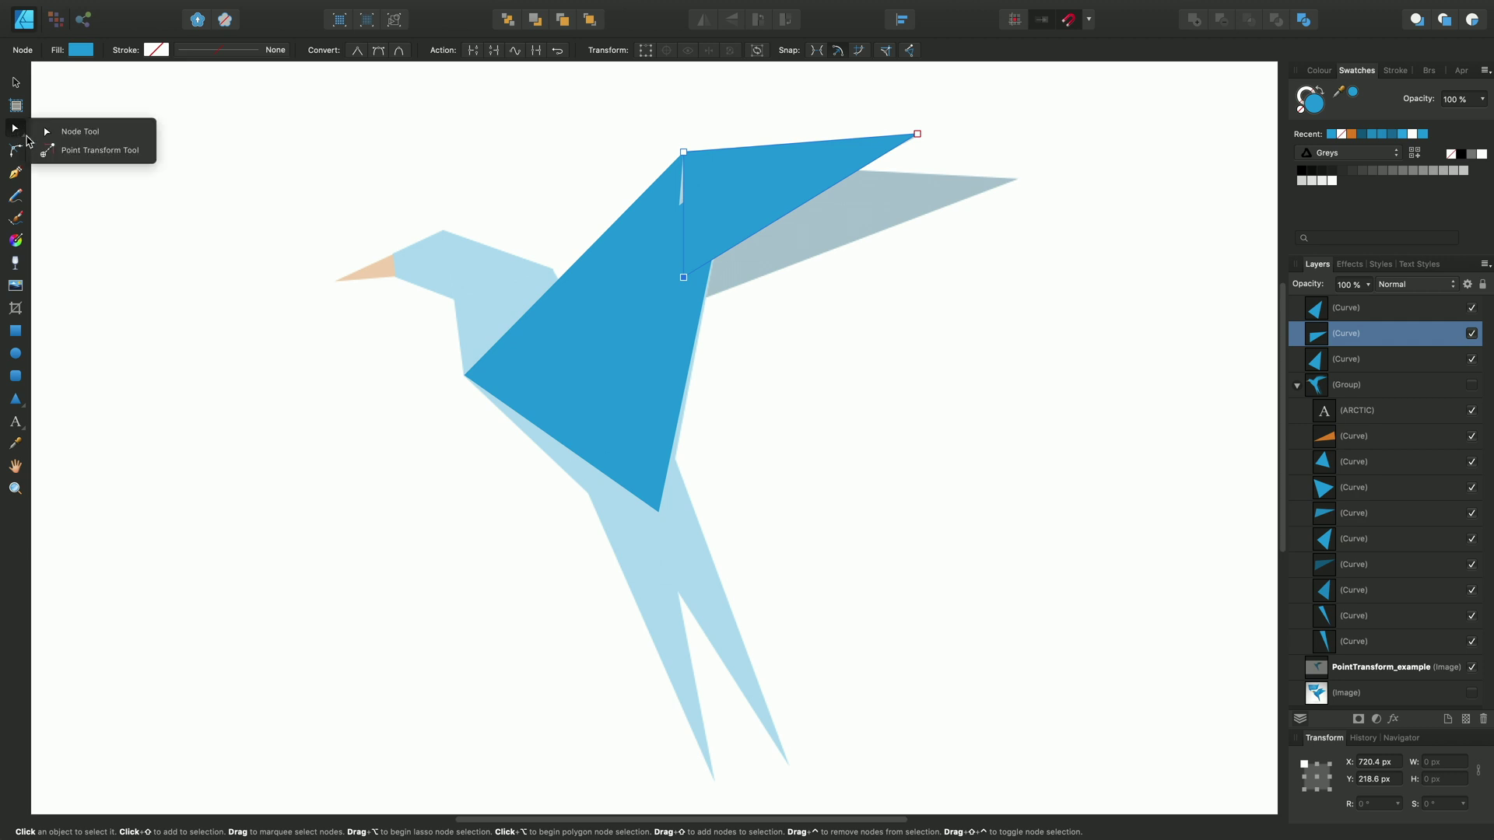
click(87, 152)
drag(685, 278, 674, 272)
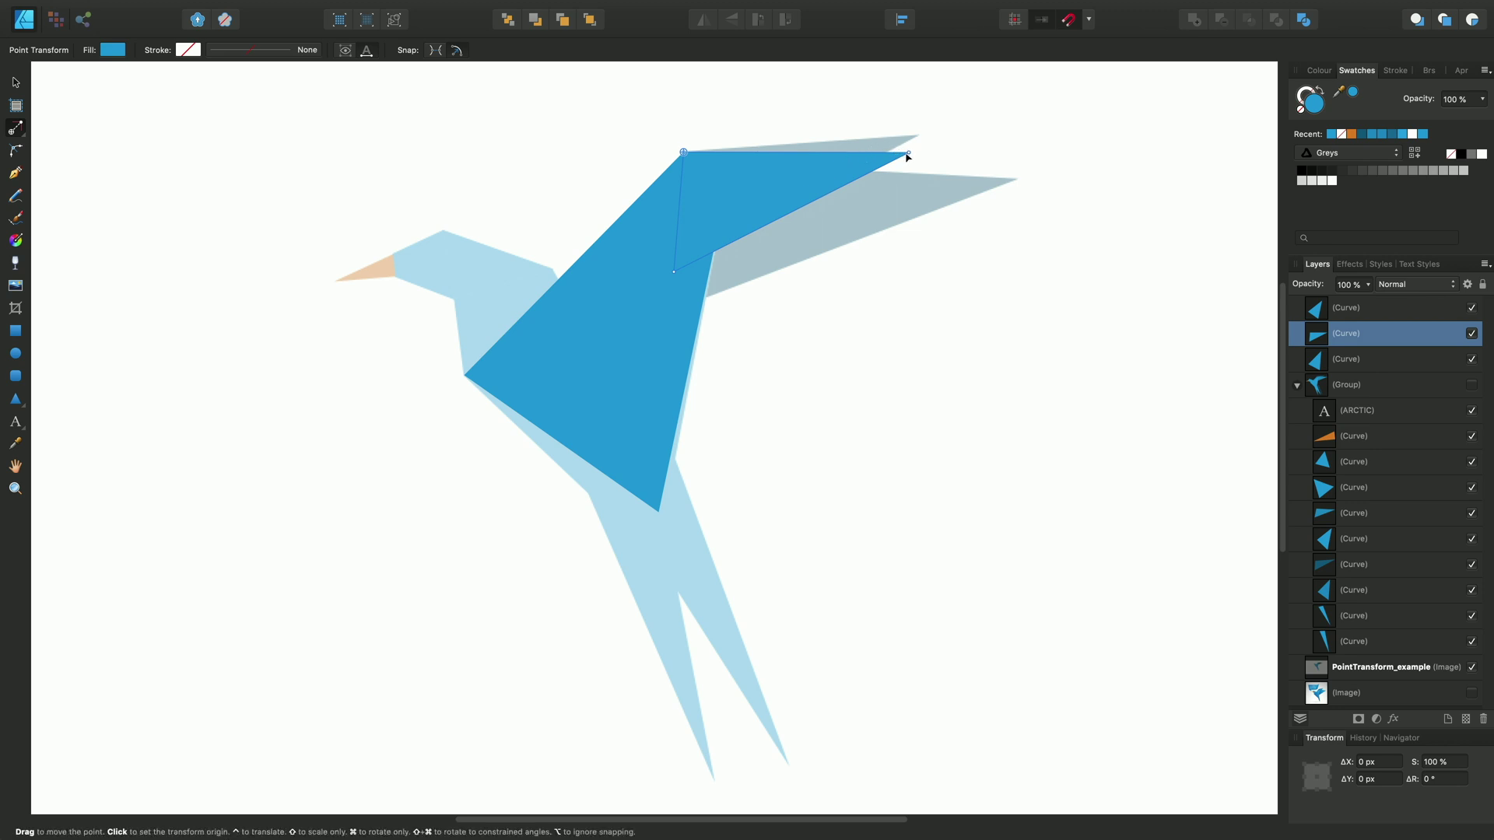
key(a)
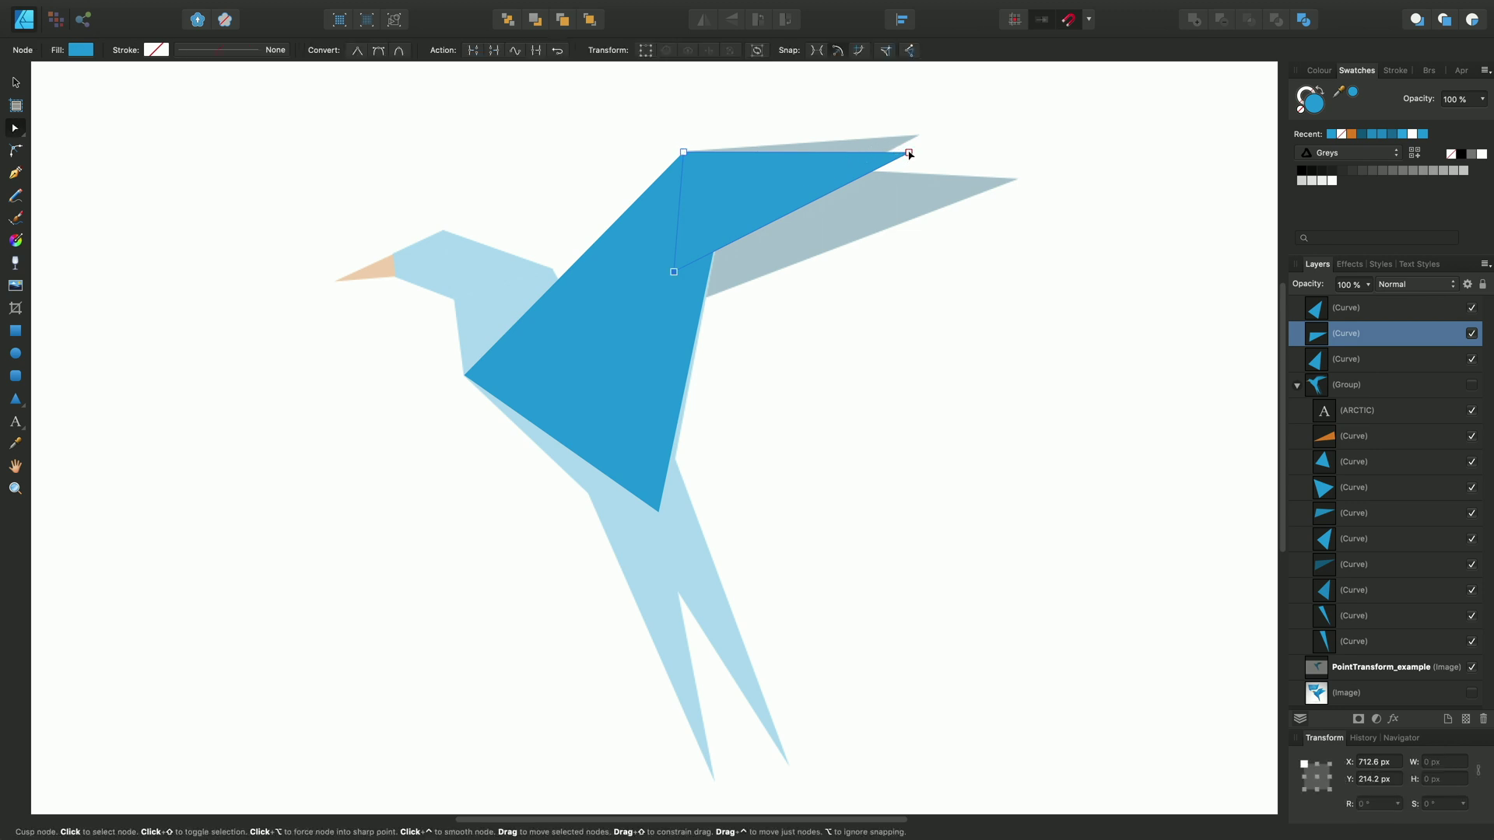
drag(910, 154, 917, 138)
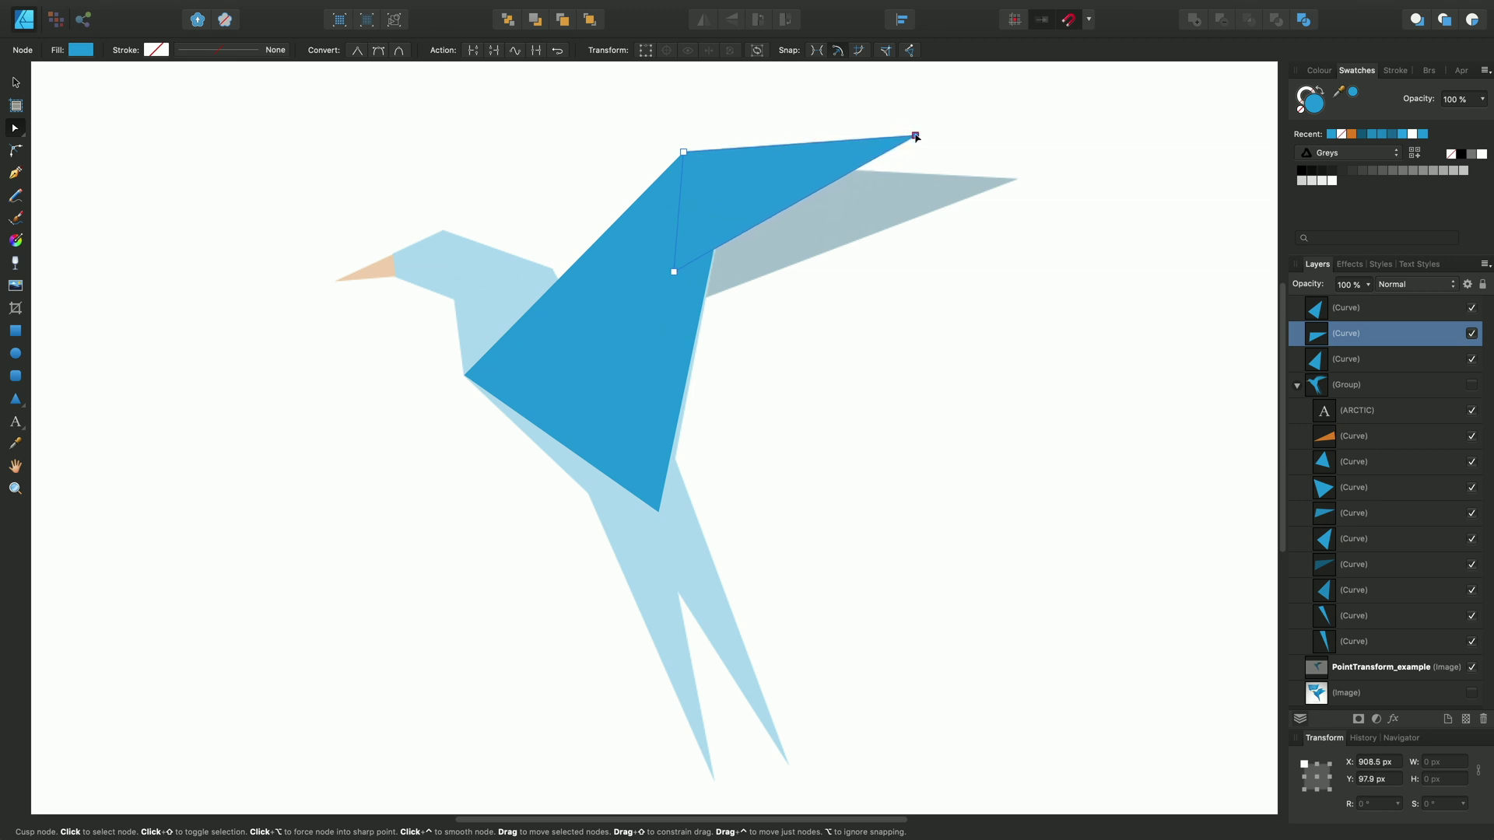
click(674, 273)
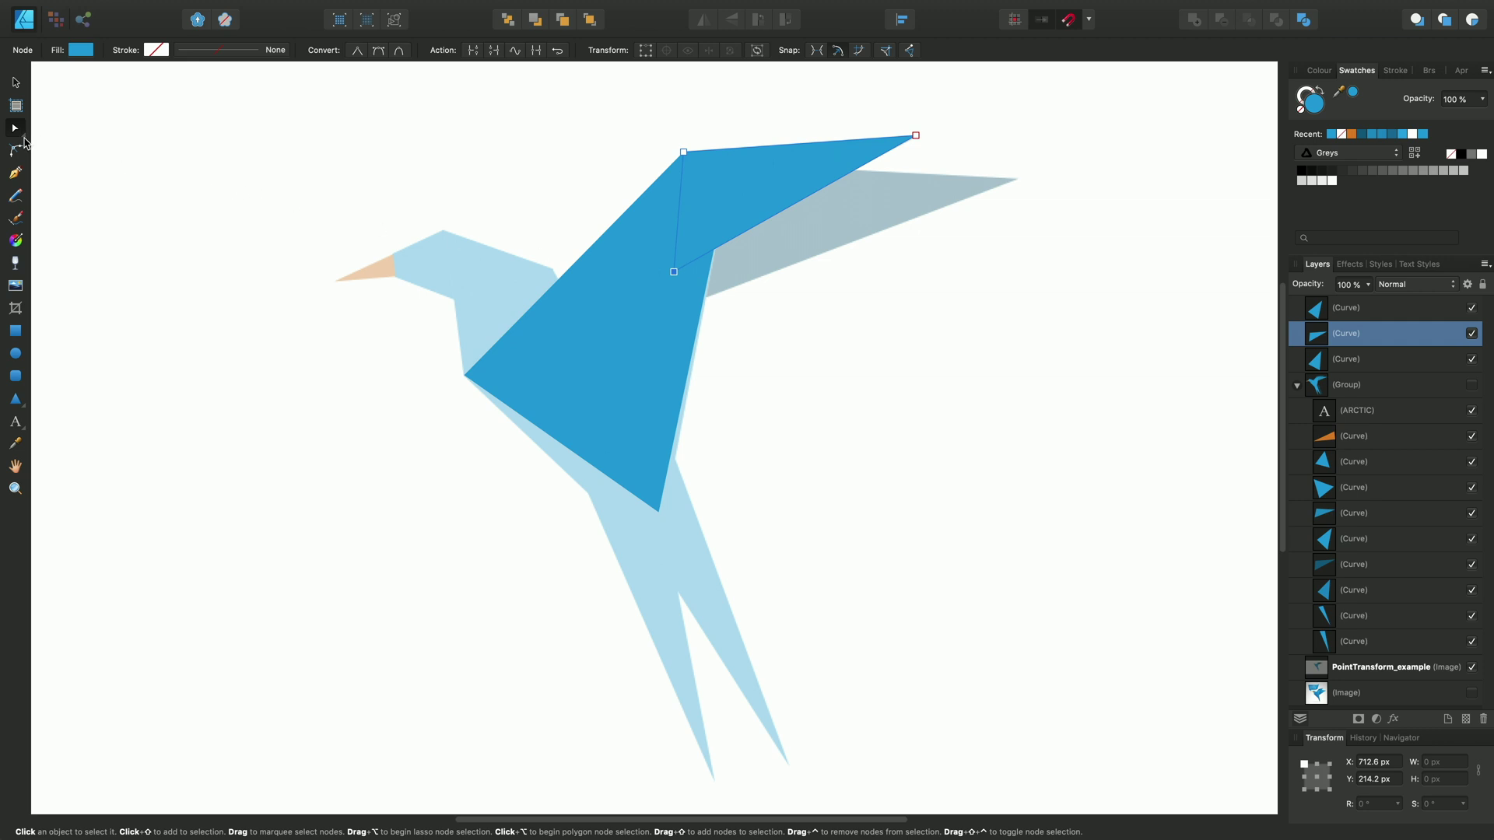
drag(22, 136, 56, 147)
- Duplicate the upper wing and stretch the copy over the grey back wing to its tip
key(super+j)
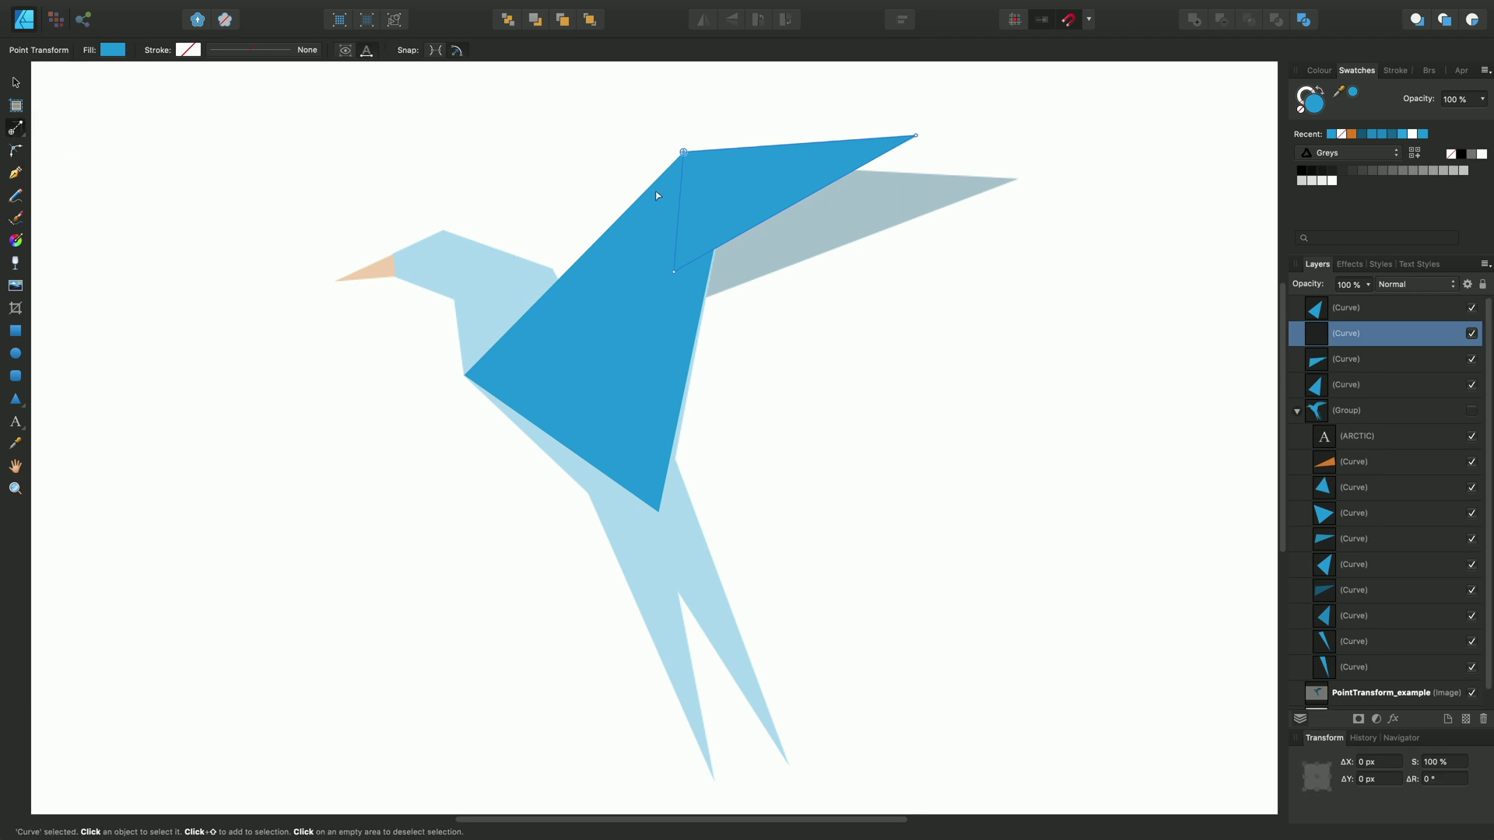
drag(707, 173, 736, 227)
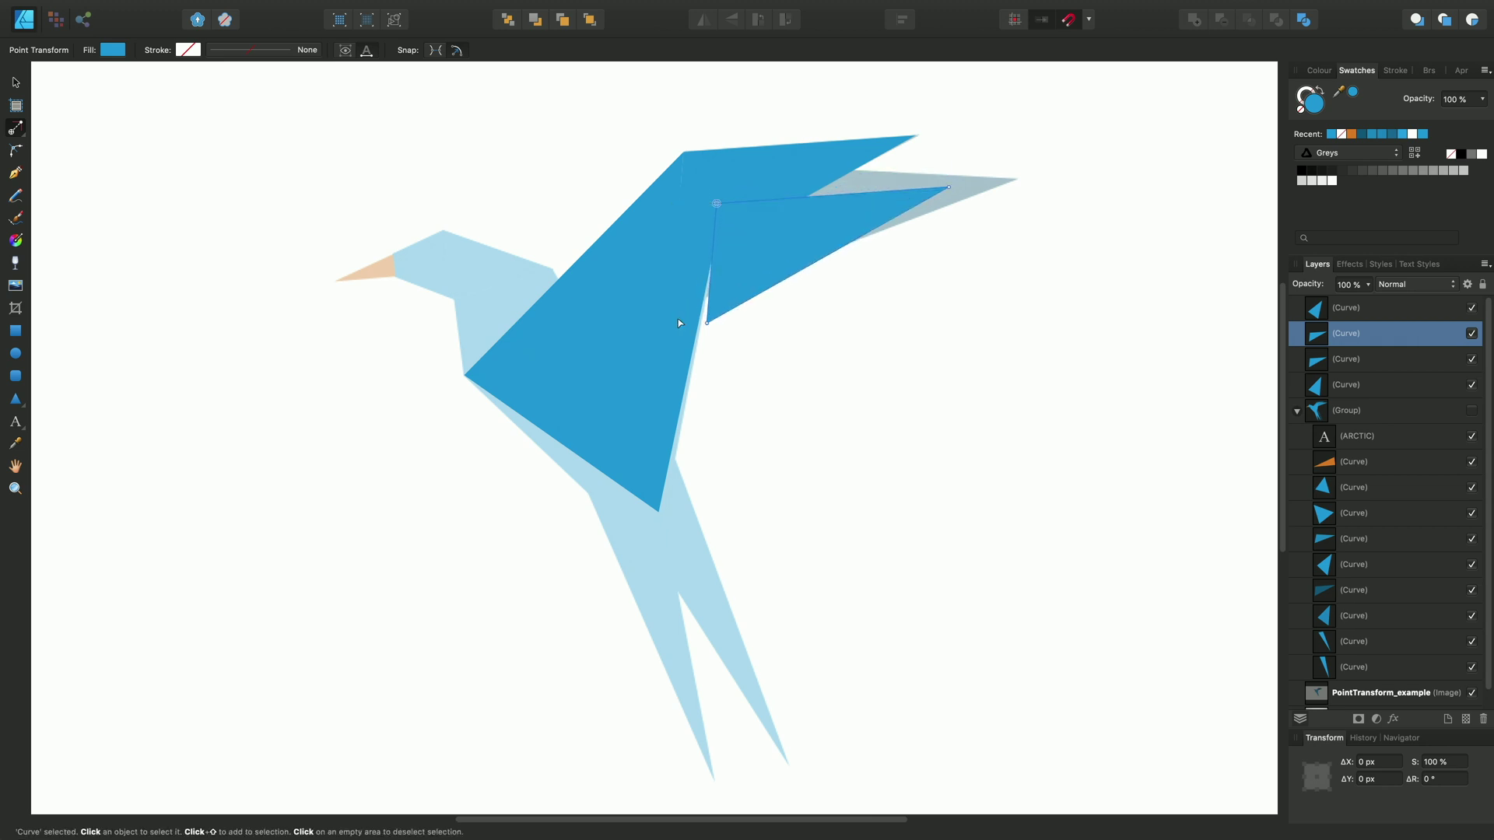
click(678, 319)
click(743, 259)
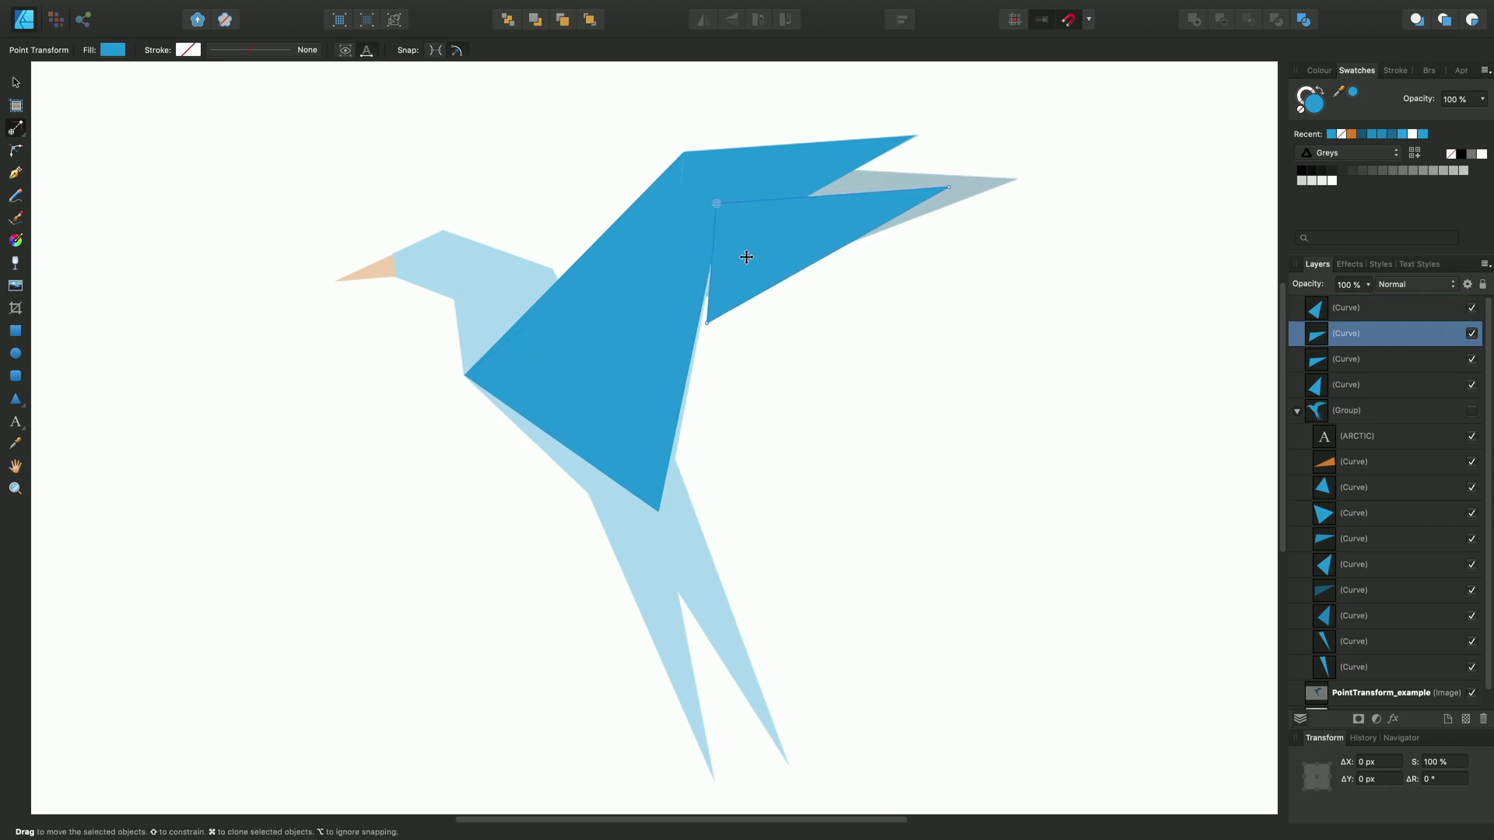
drag(743, 259, 761, 221)
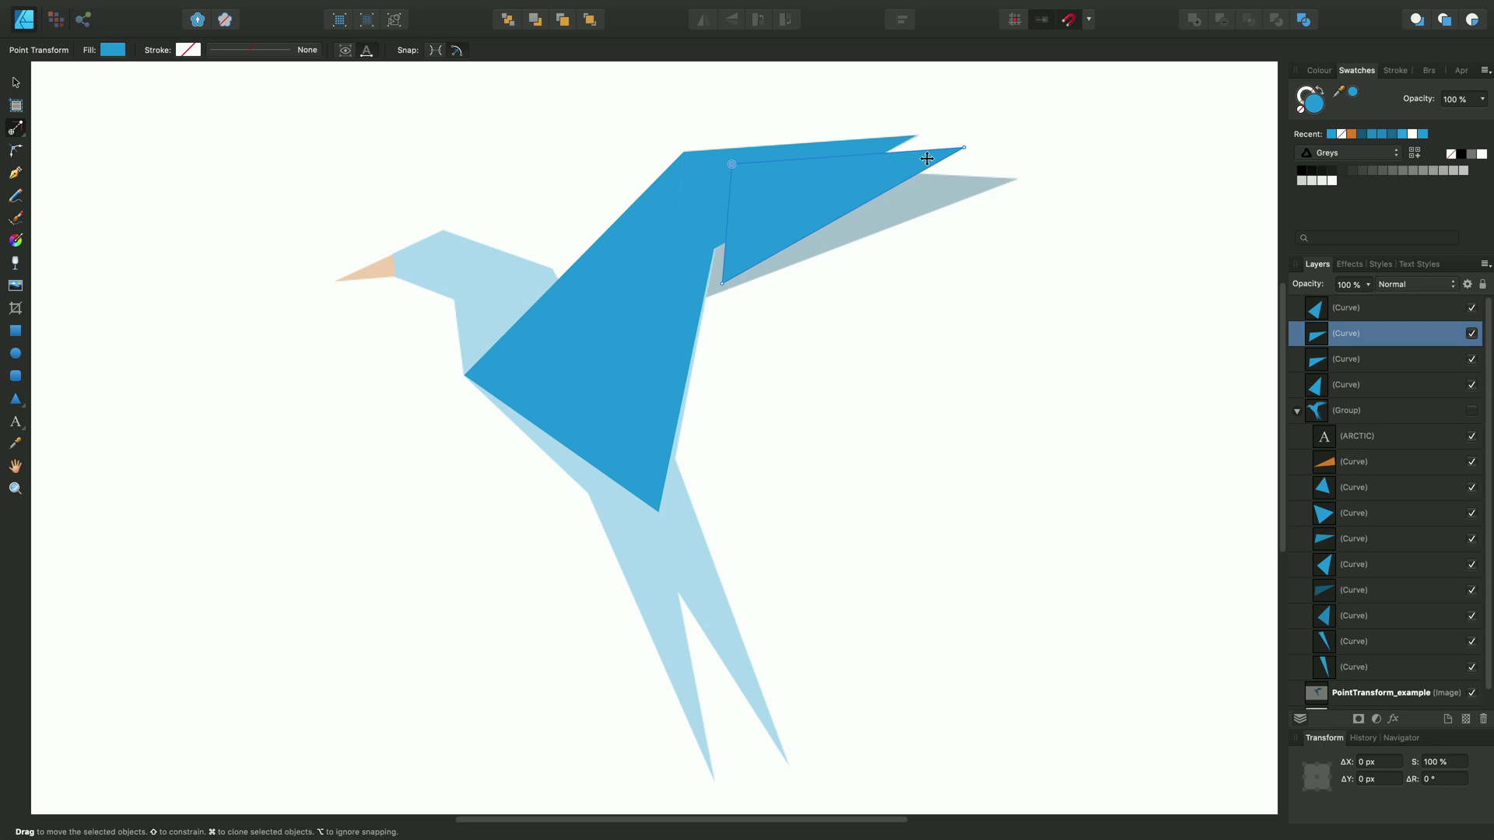
drag(965, 148, 1011, 179)
click(704, 301)
click(735, 273)
mouse_move(704, 309)
mouse_down()
mouse_move(707, 293)
mouse_move(706, 306)
mouse_up()
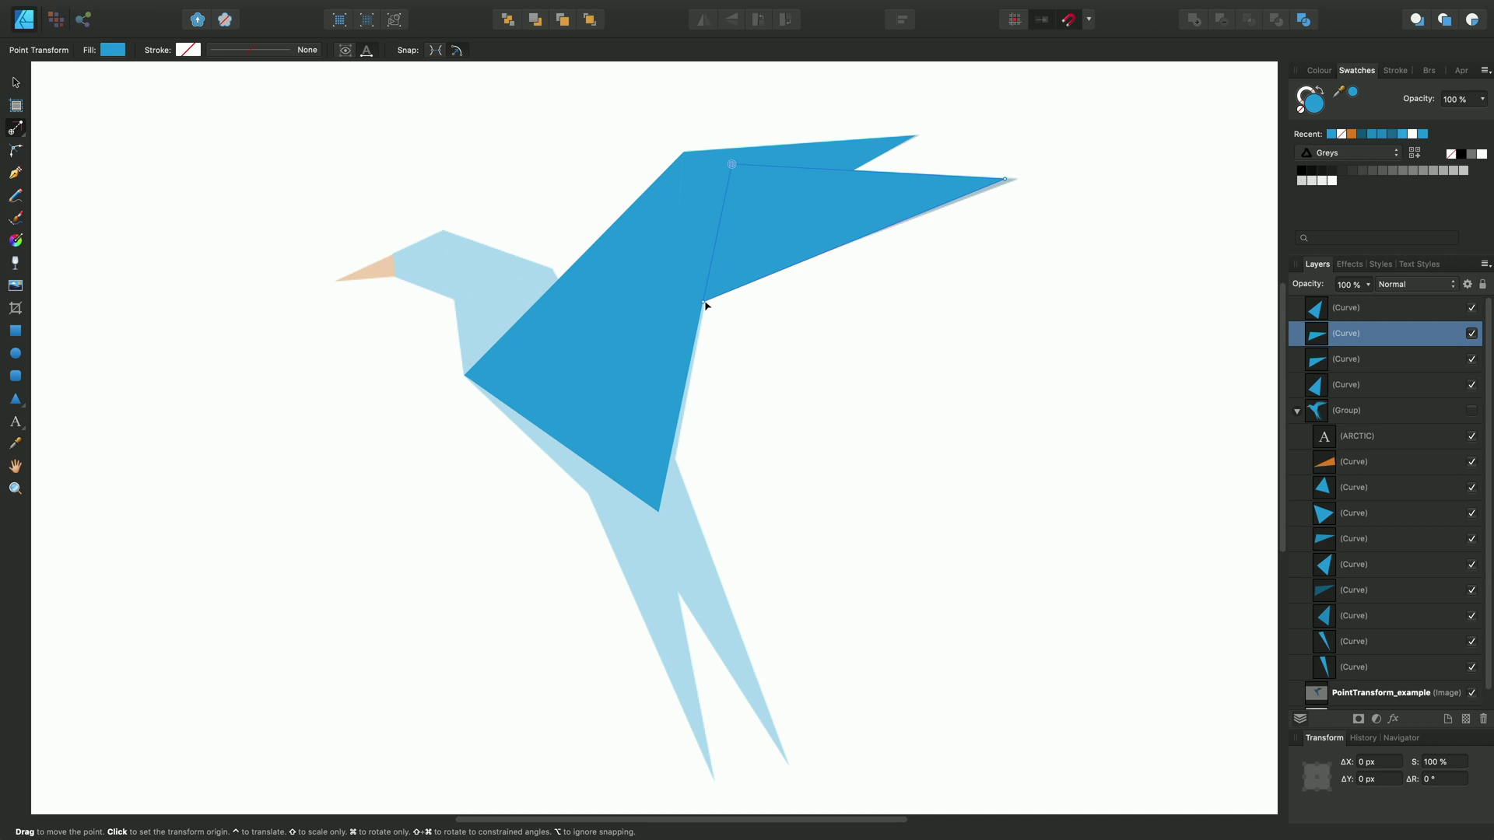
- Draw a new triangle, convert it to curves, and swing it over the bird's chest
click(15, 398)
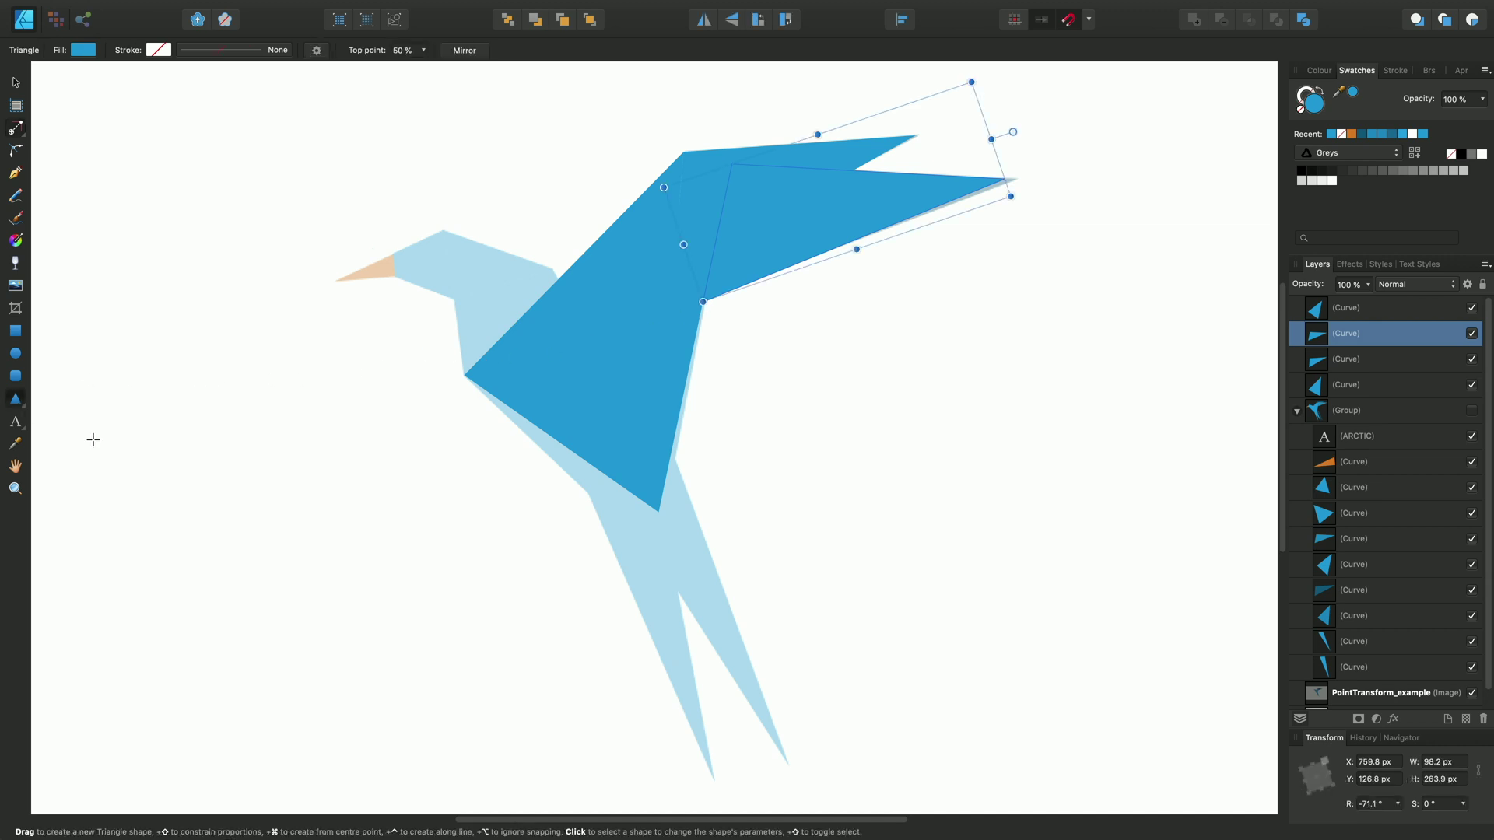
drag(329, 500, 456, 614)
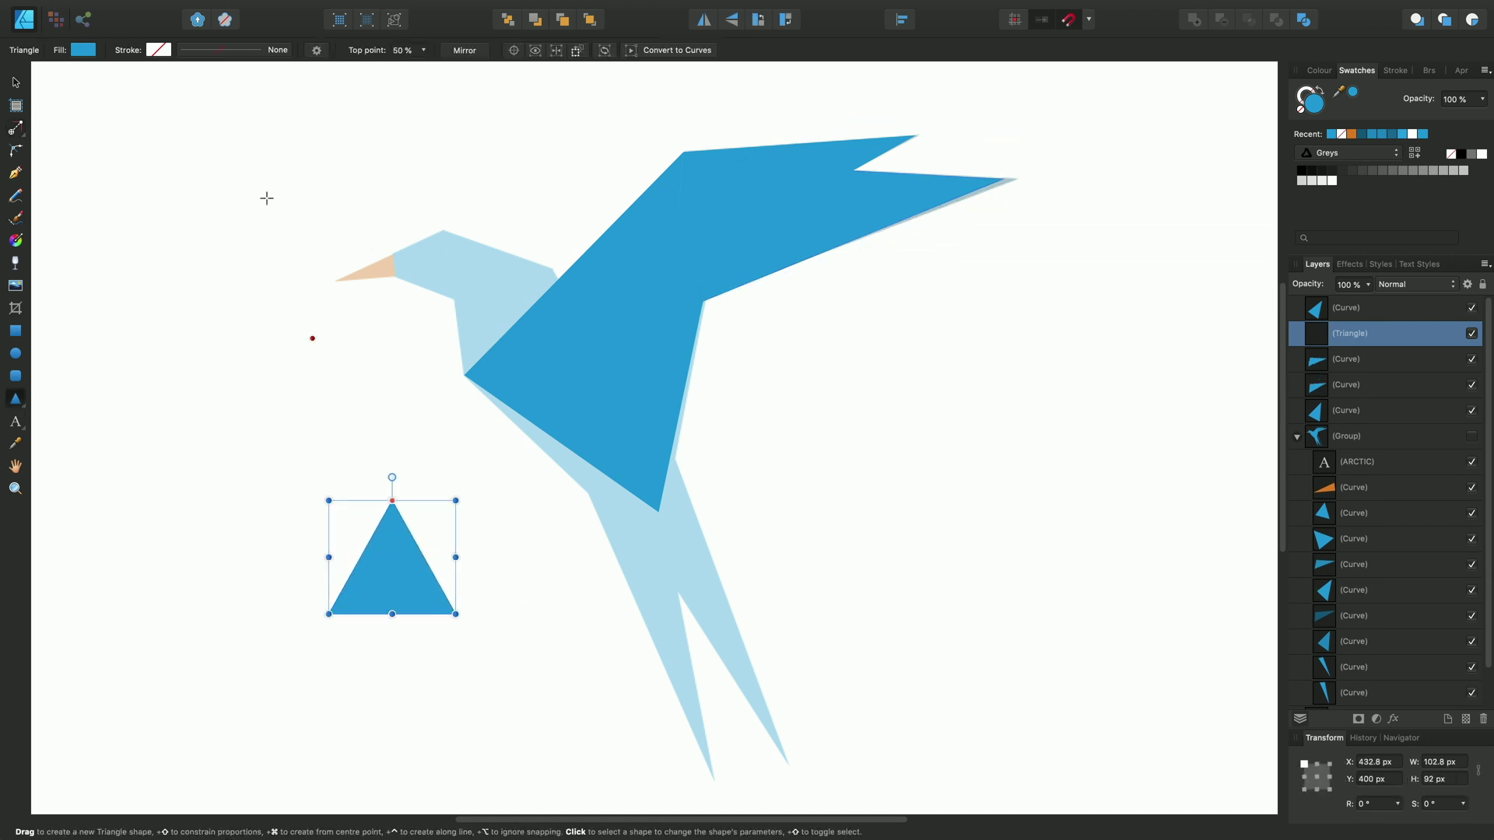
click(290, 8)
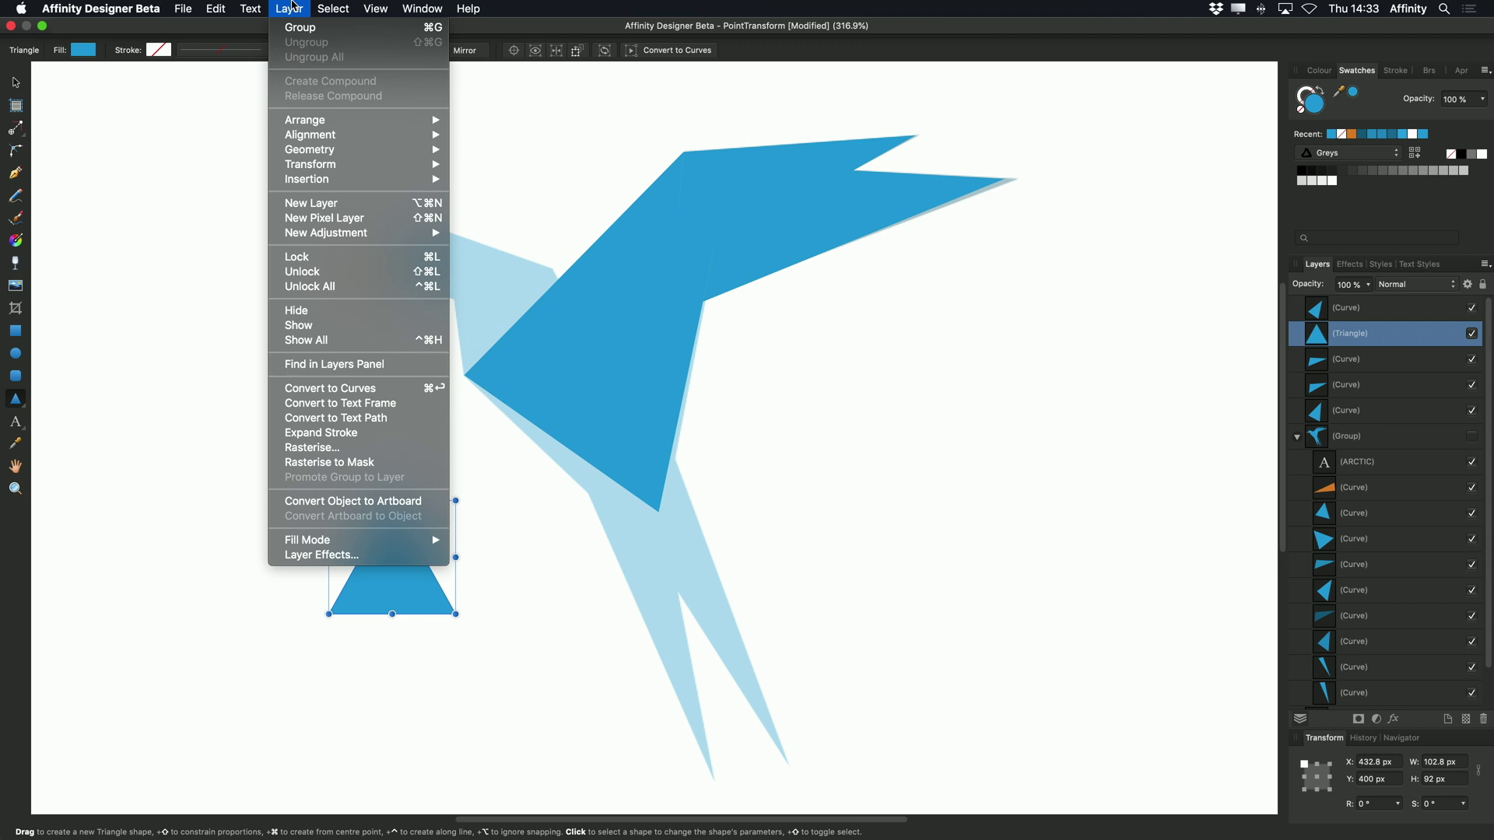
click(342, 388)
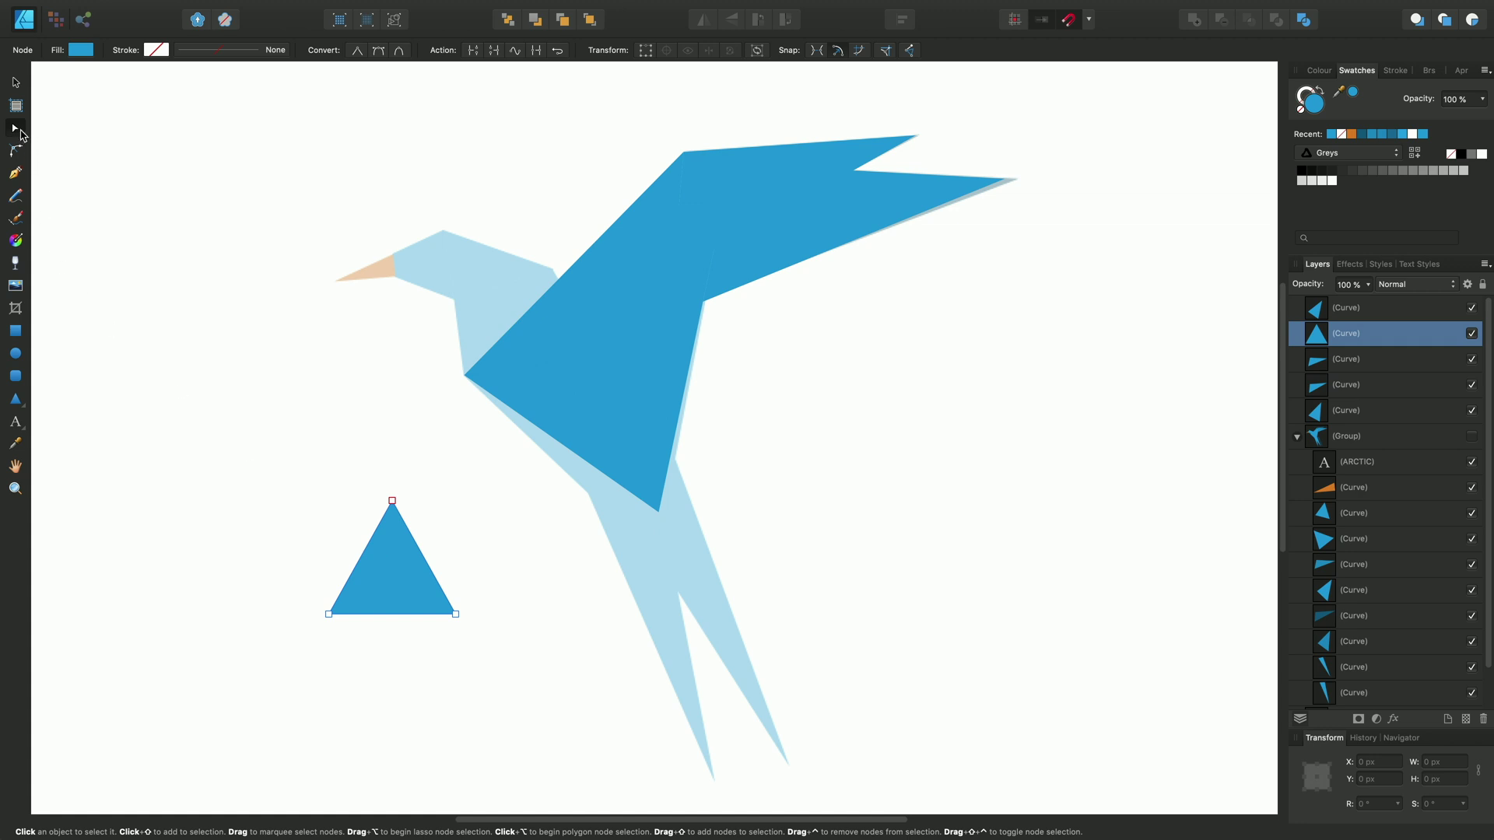
drag(23, 136, 101, 147)
mouse_move(343, 621)
mouse_down()
mouse_move(328, 614)
mouse_move(479, 282)
mouse_move(519, 354)
mouse_up()
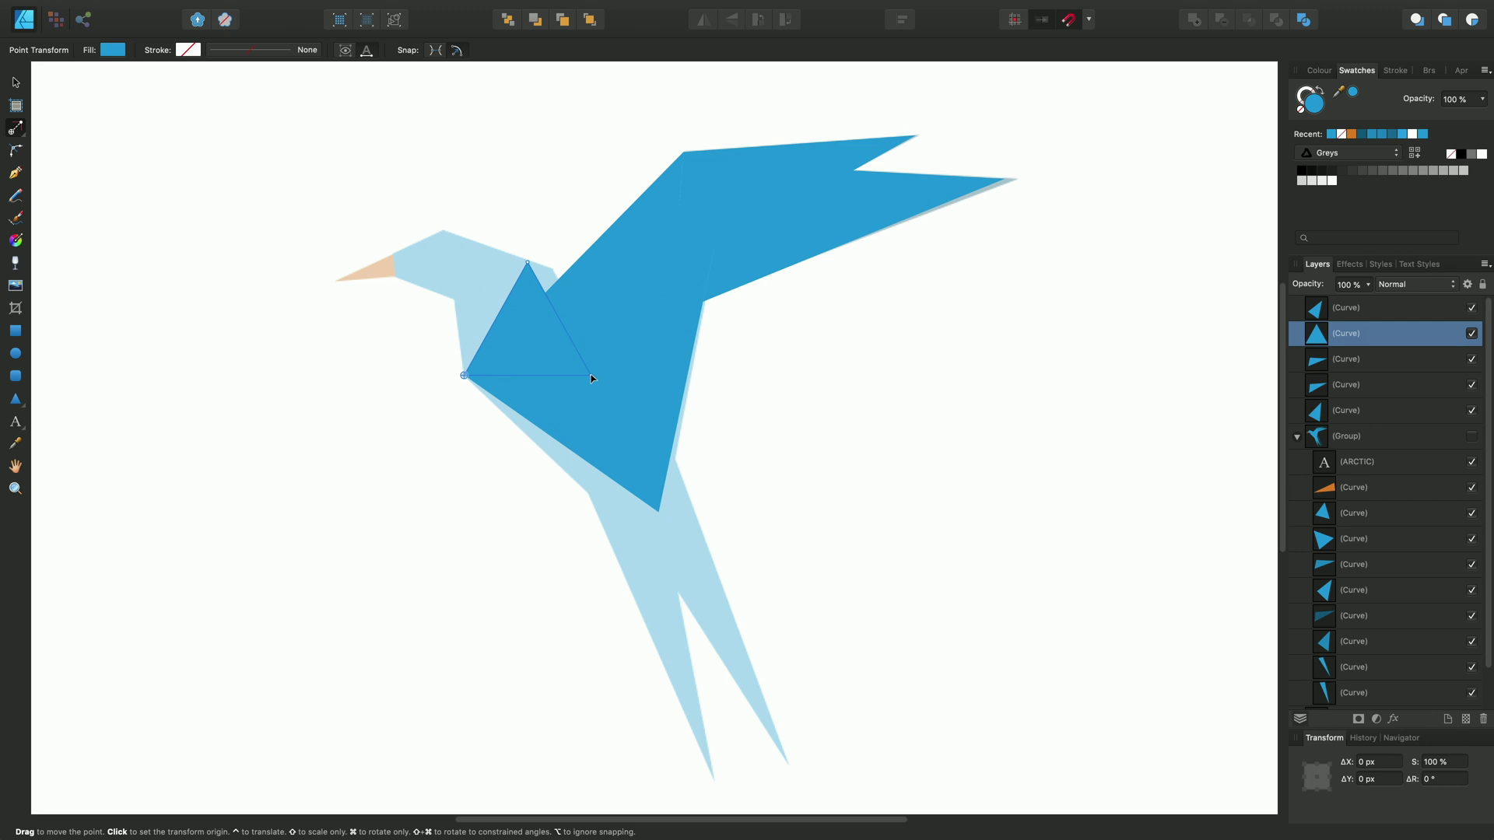
drag(590, 371, 577, 278)
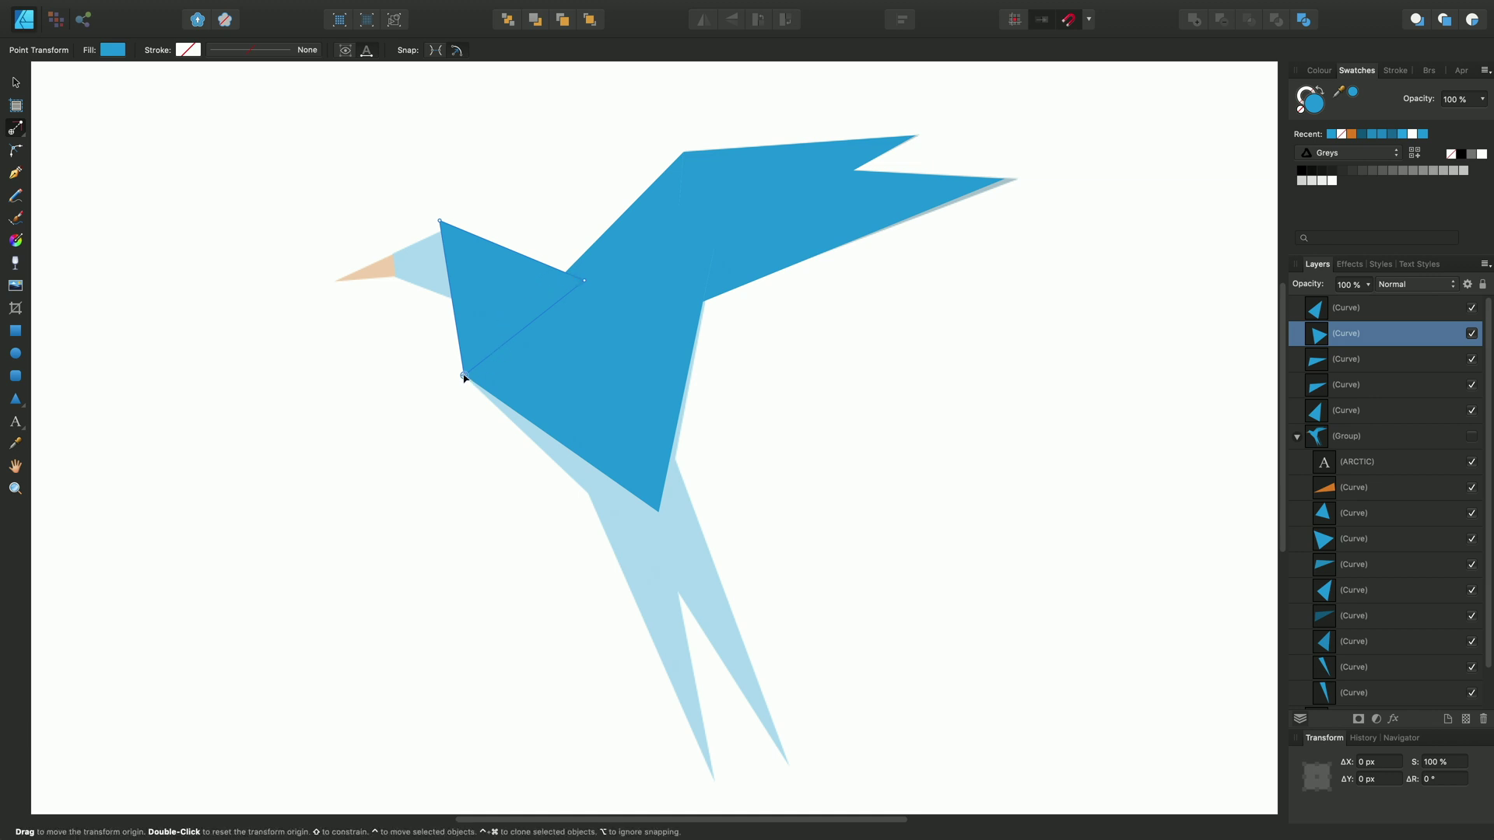
drag(464, 376, 476, 321)
drag(467, 233, 440, 221)
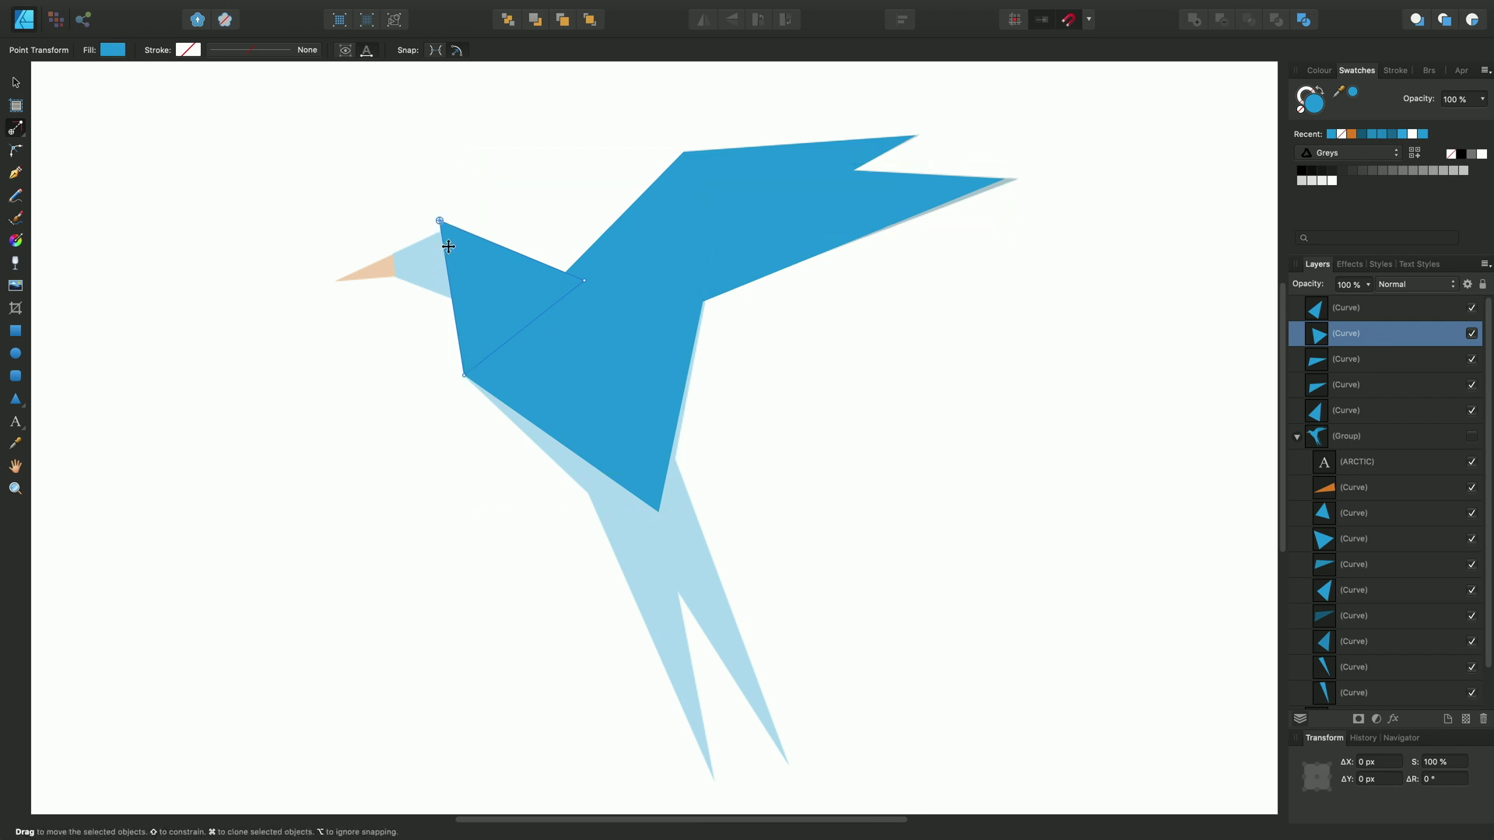
- Duplicate the chest triangle and fit the copy over the head to the beak's base
key(super+j)
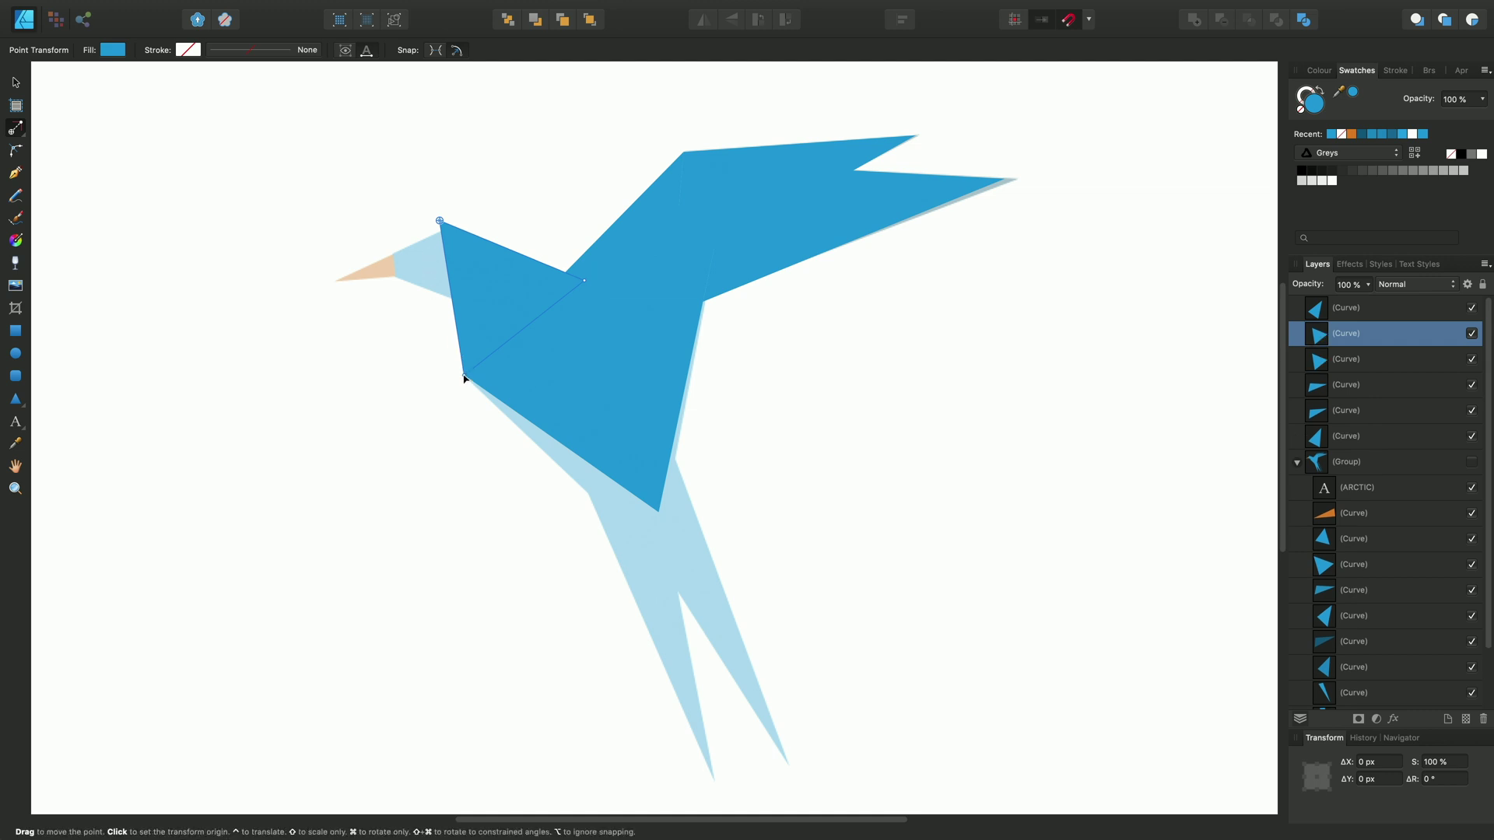
drag(464, 378, 370, 285)
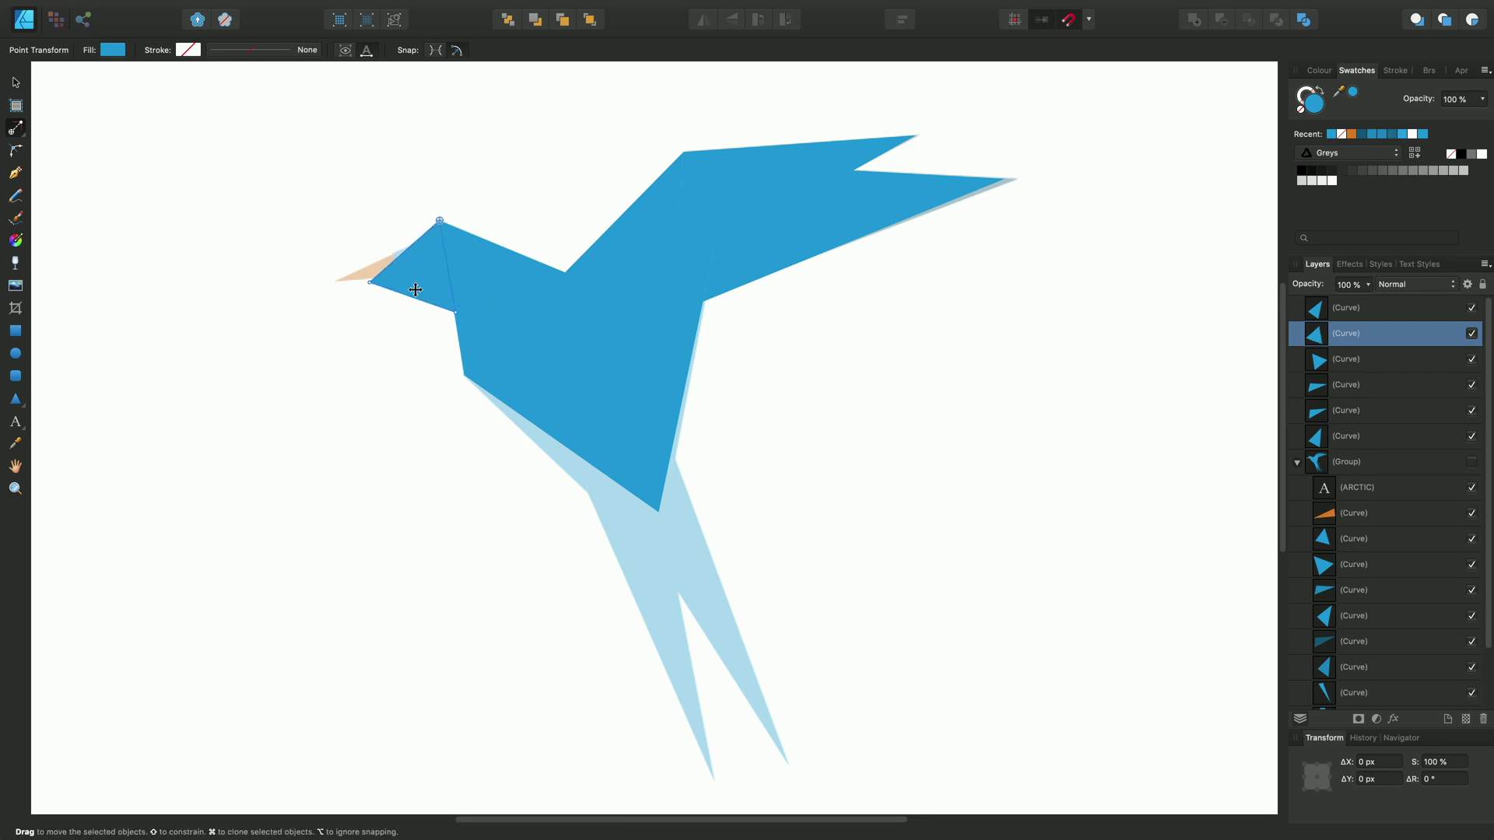
drag(455, 312, 453, 306)
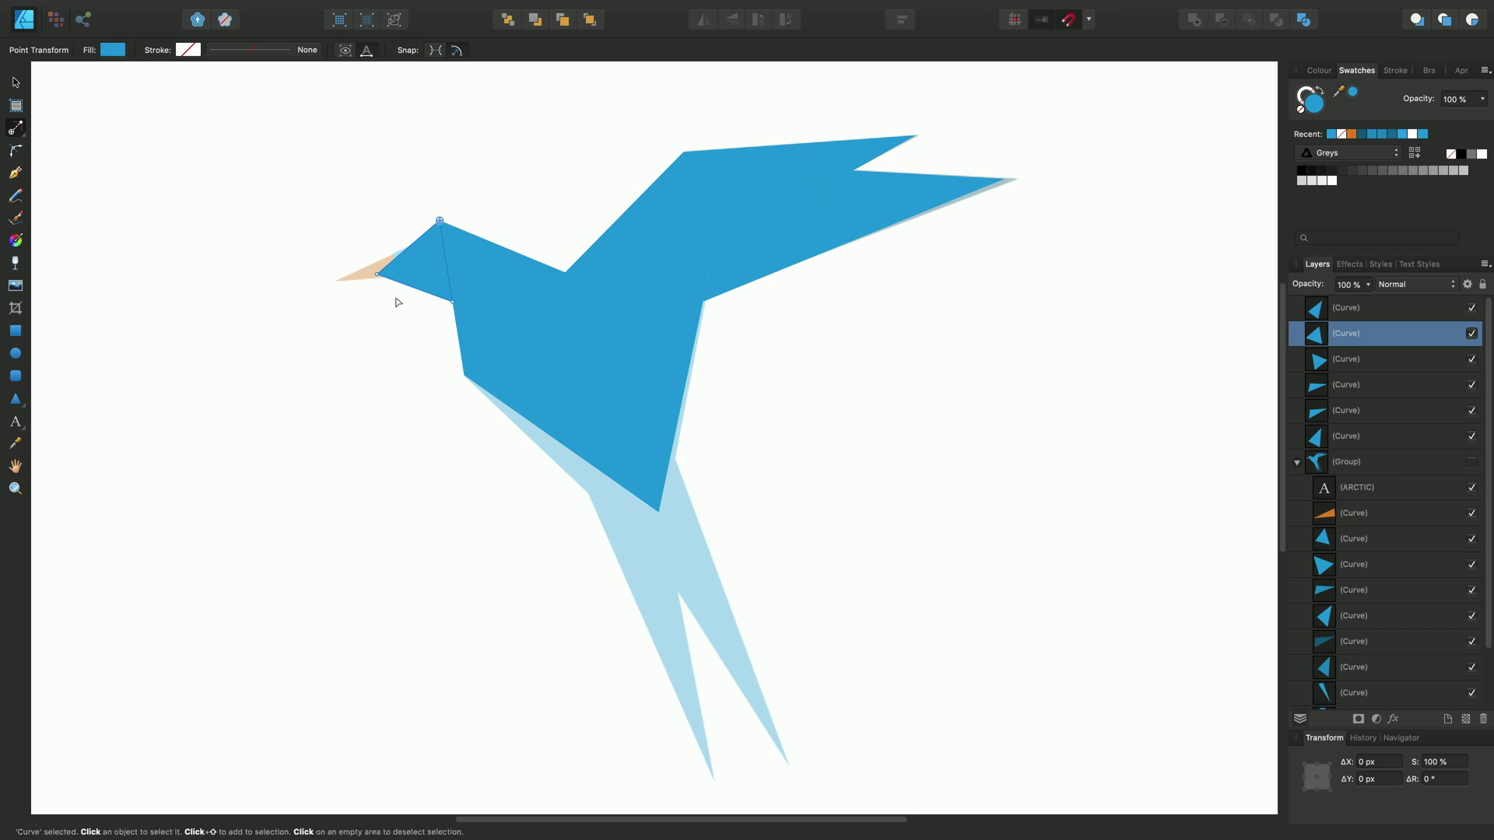
- Pen-draw a small orange lower-beak triangle and move it onto the head's left tip
click(15, 174)
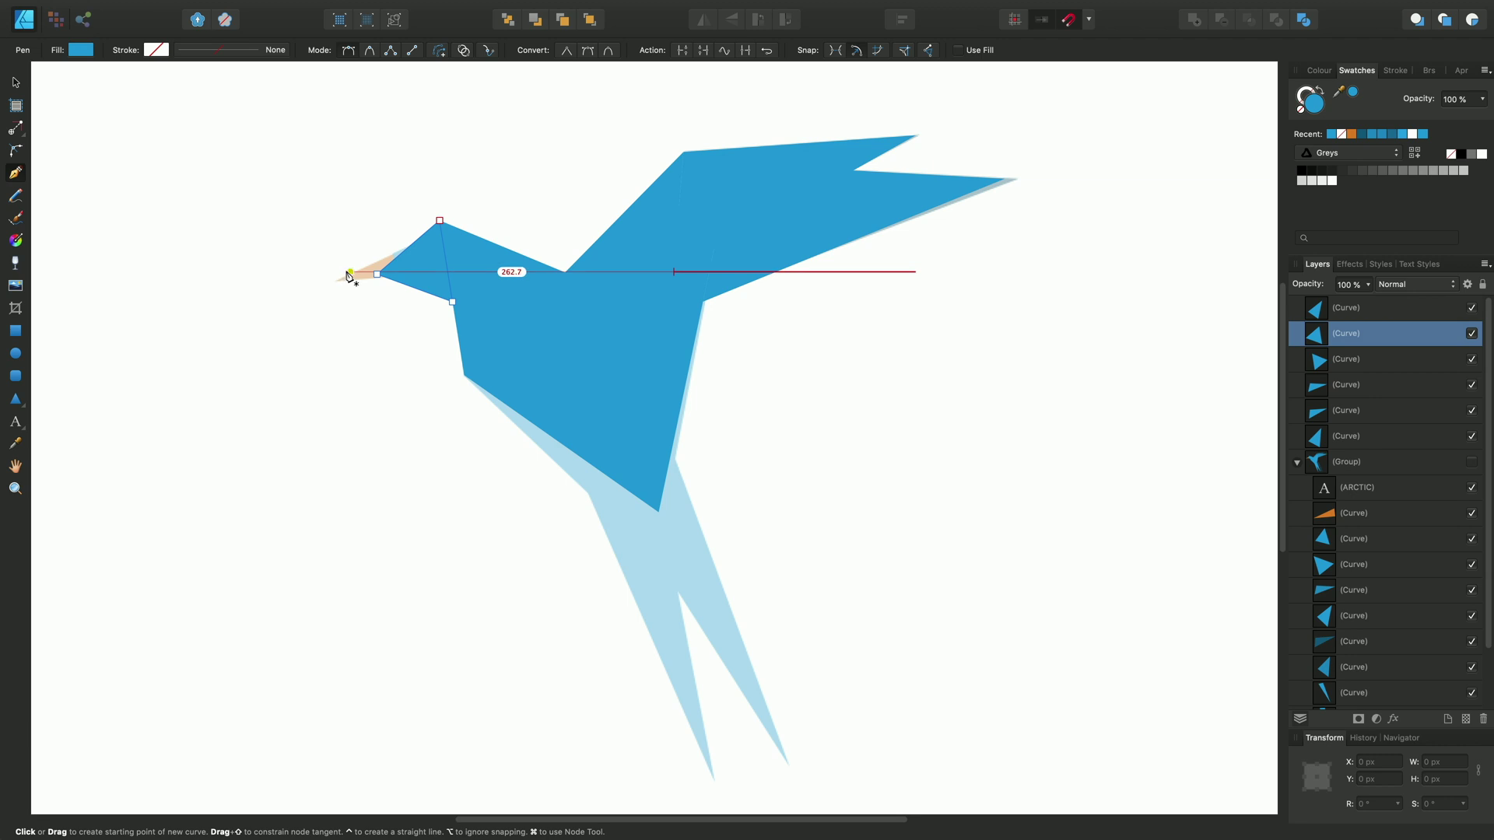
key(super+d)
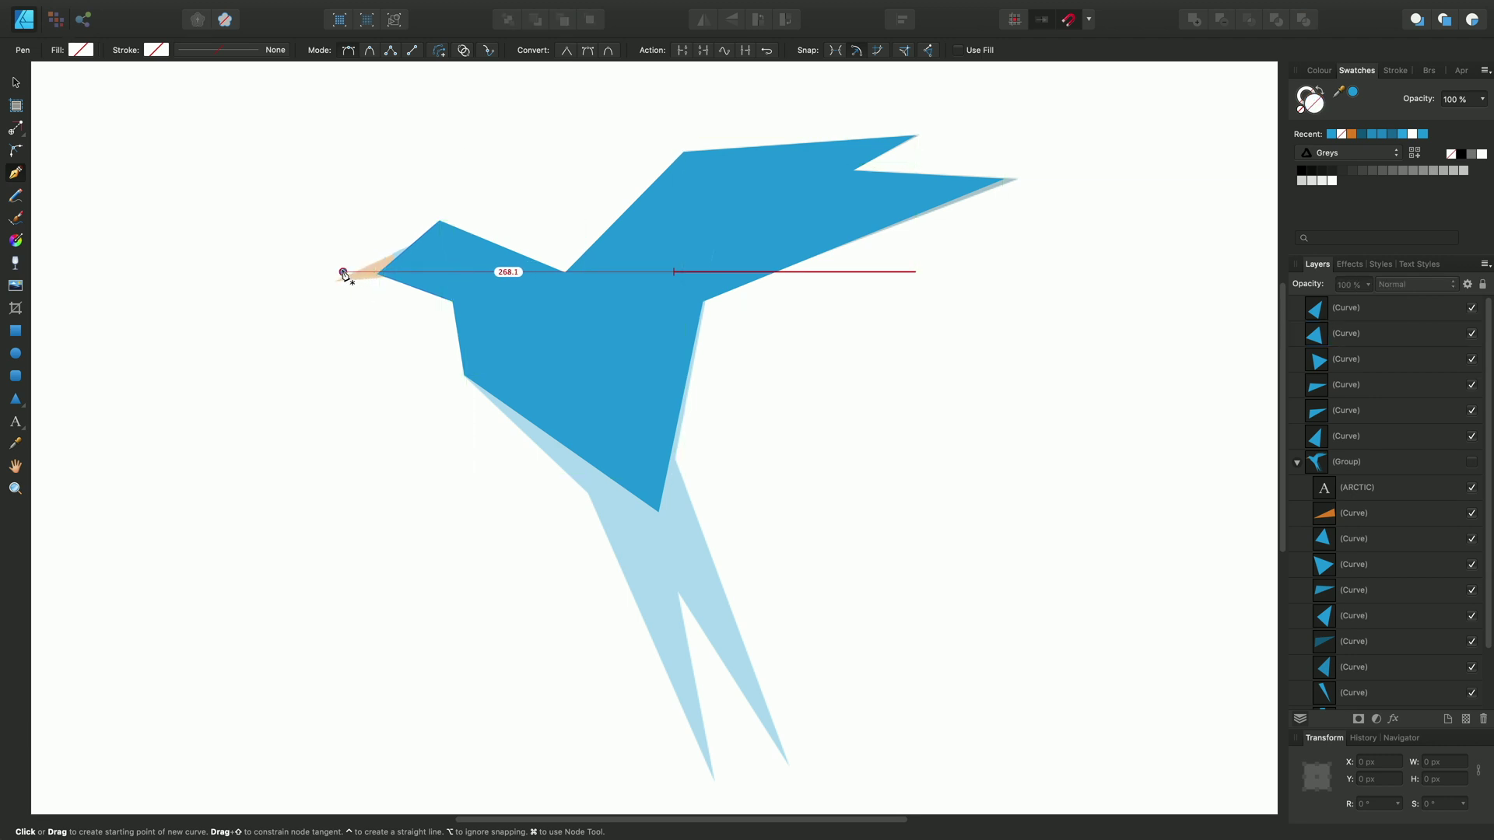
click(344, 273)
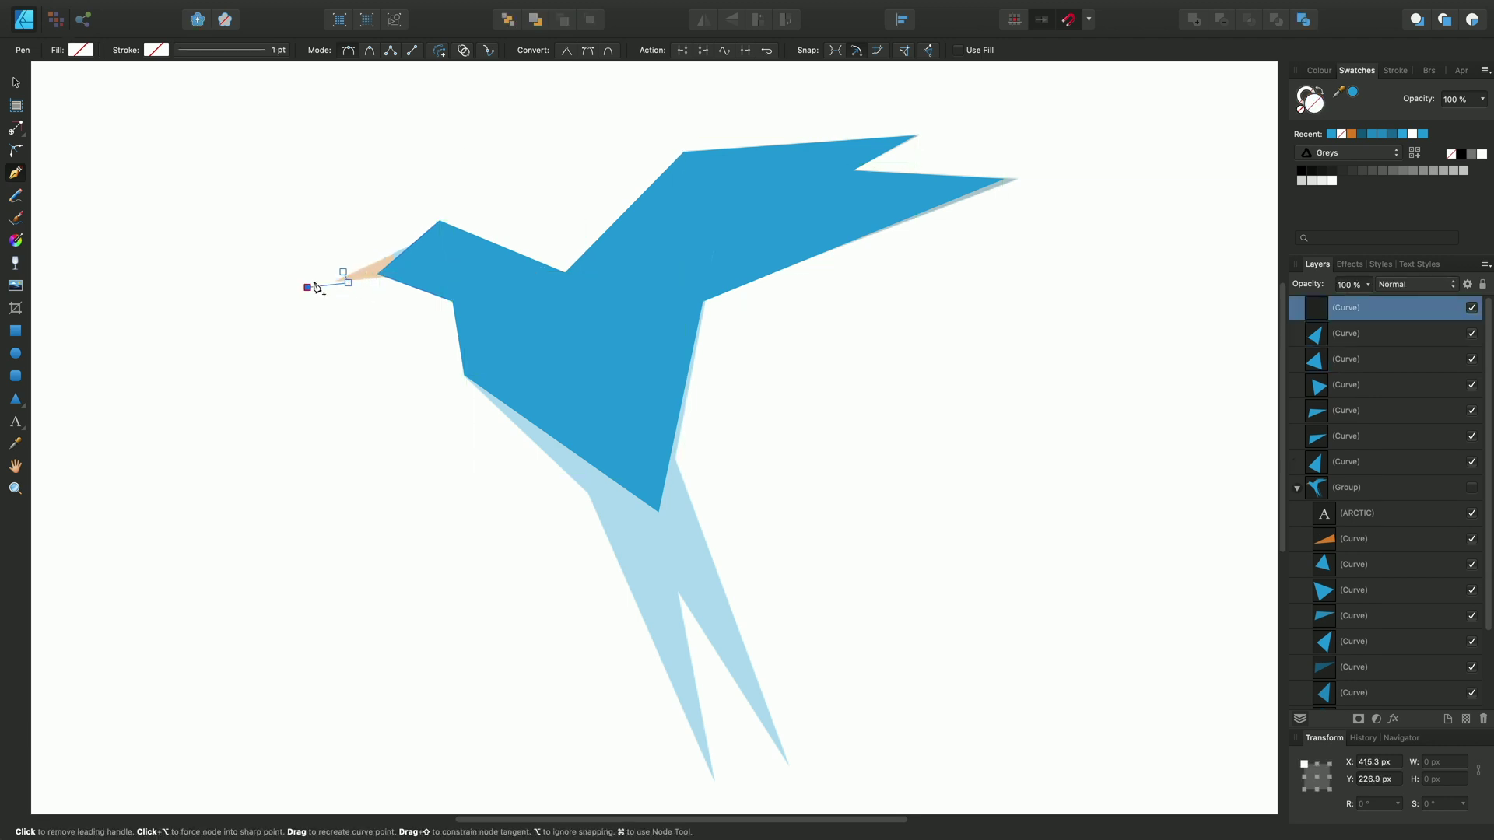
click(343, 274)
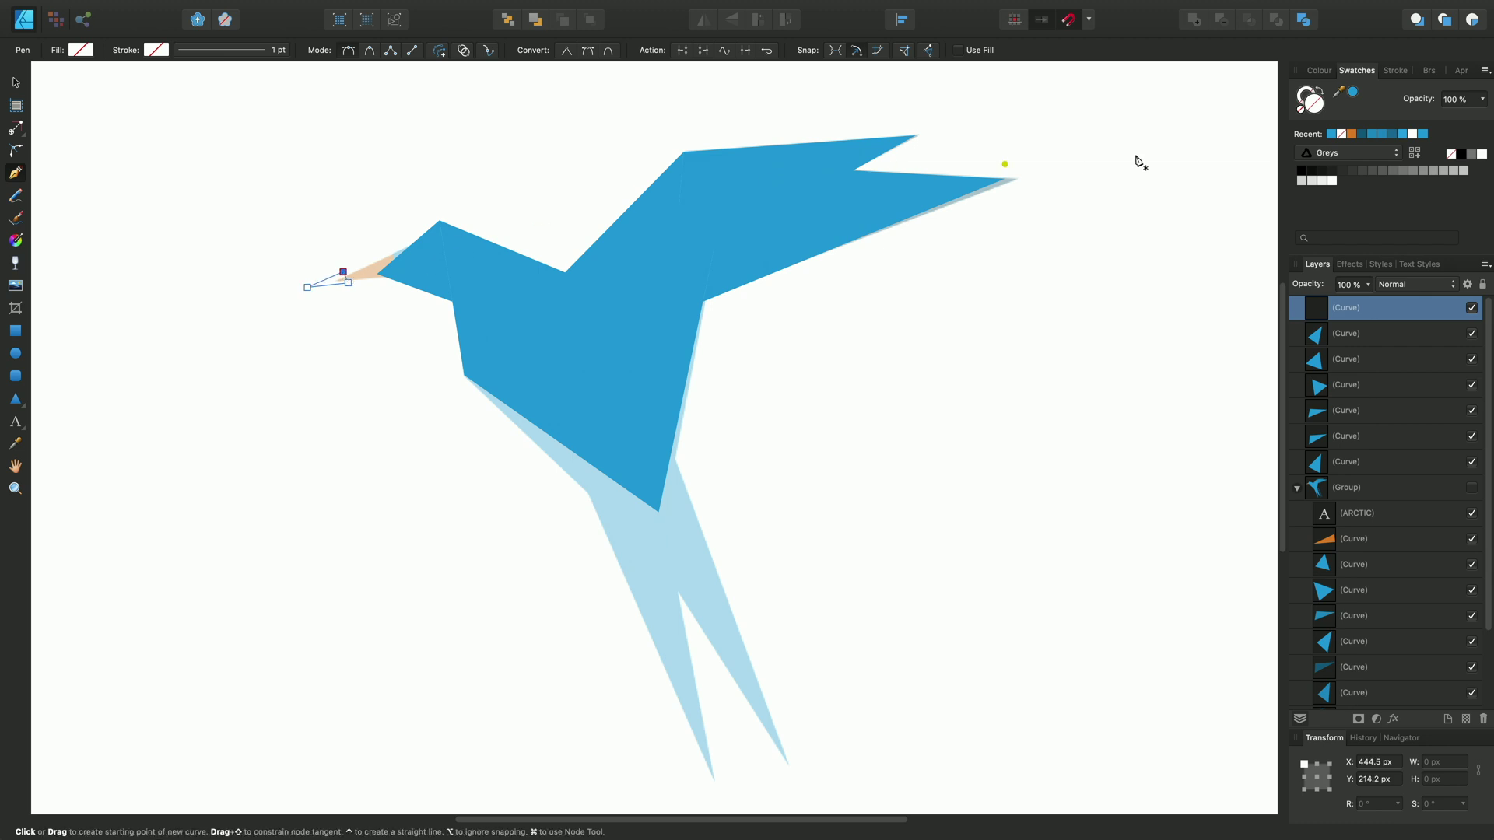
click(1350, 134)
click(16, 82)
drag(340, 283, 382, 277)
click(391, 323)
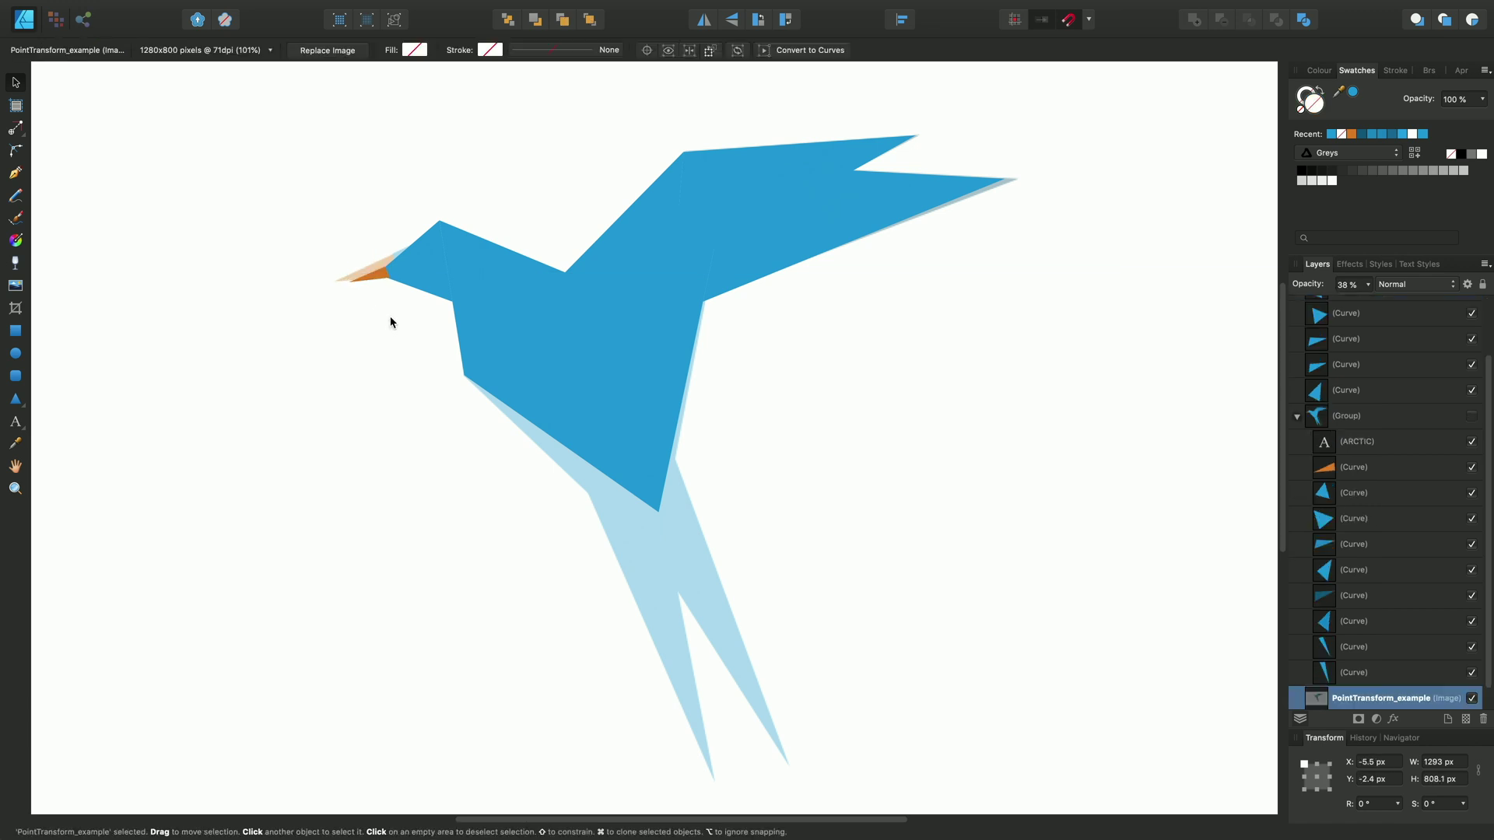
click(17, 174)
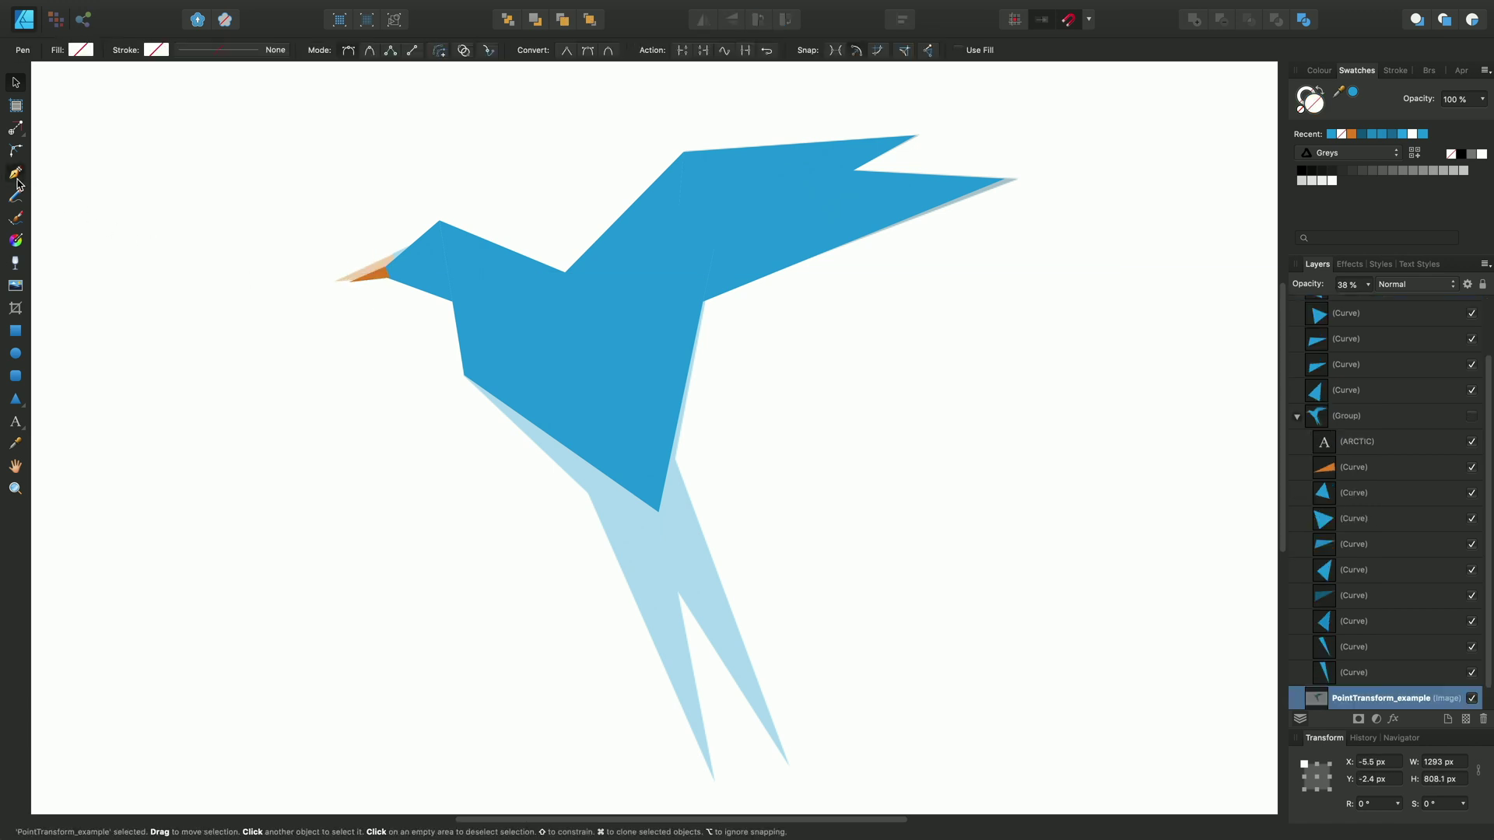
- Pen-draw a blue triangle from the left tail tip up to the body
click(716, 777)
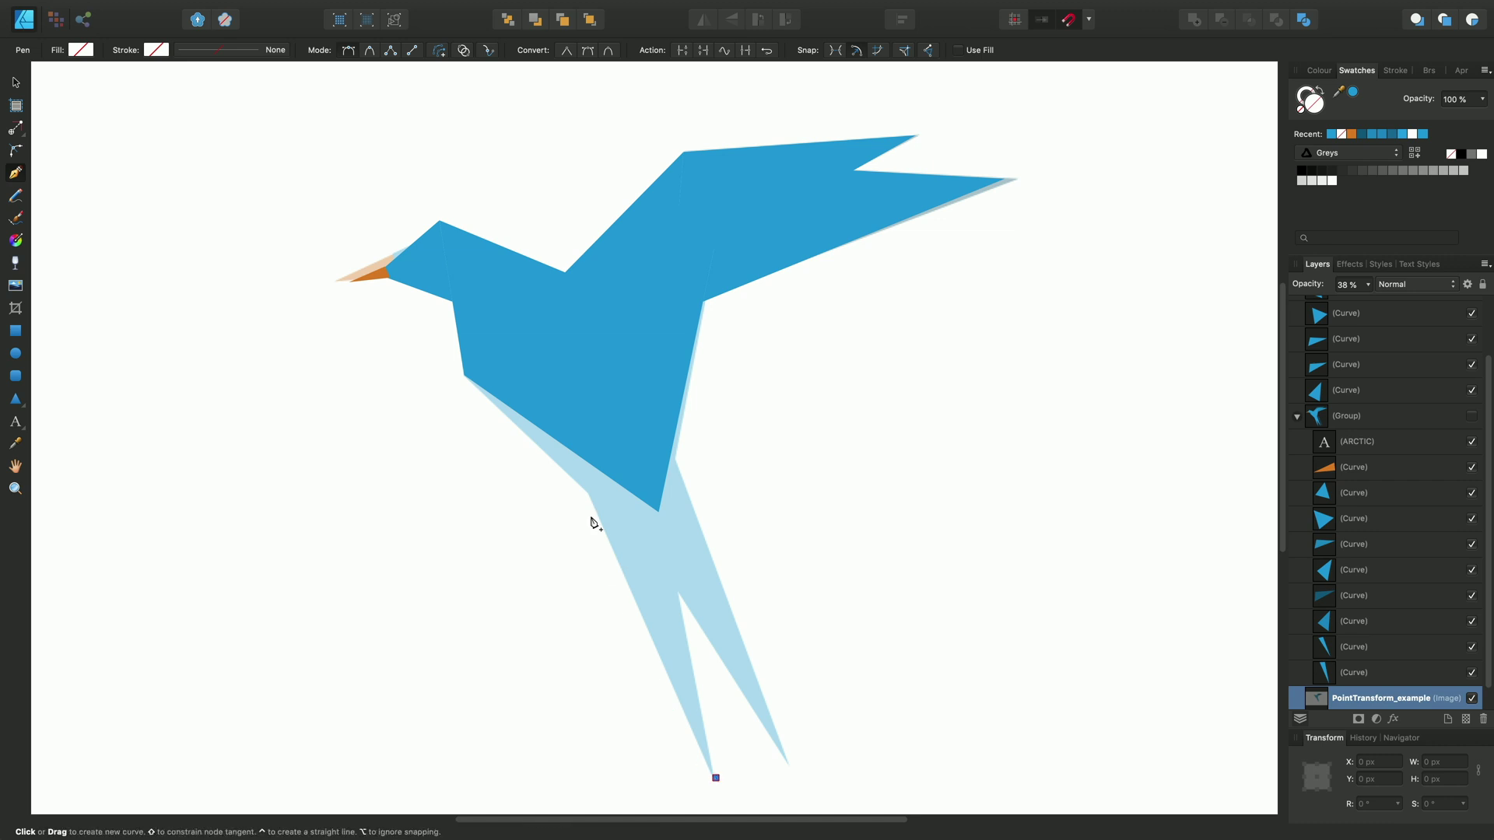
click(558, 414)
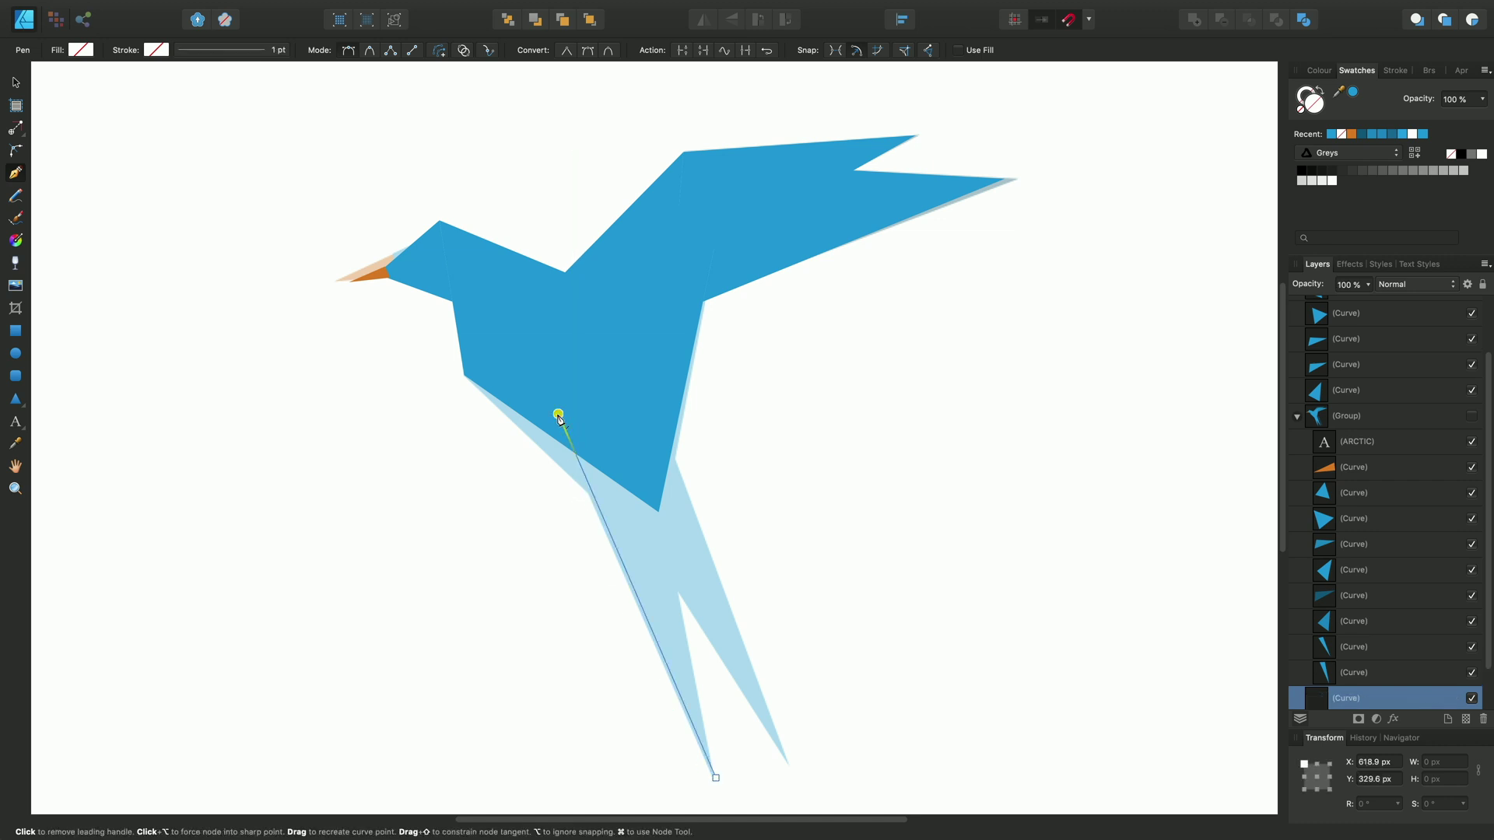
click(610, 392)
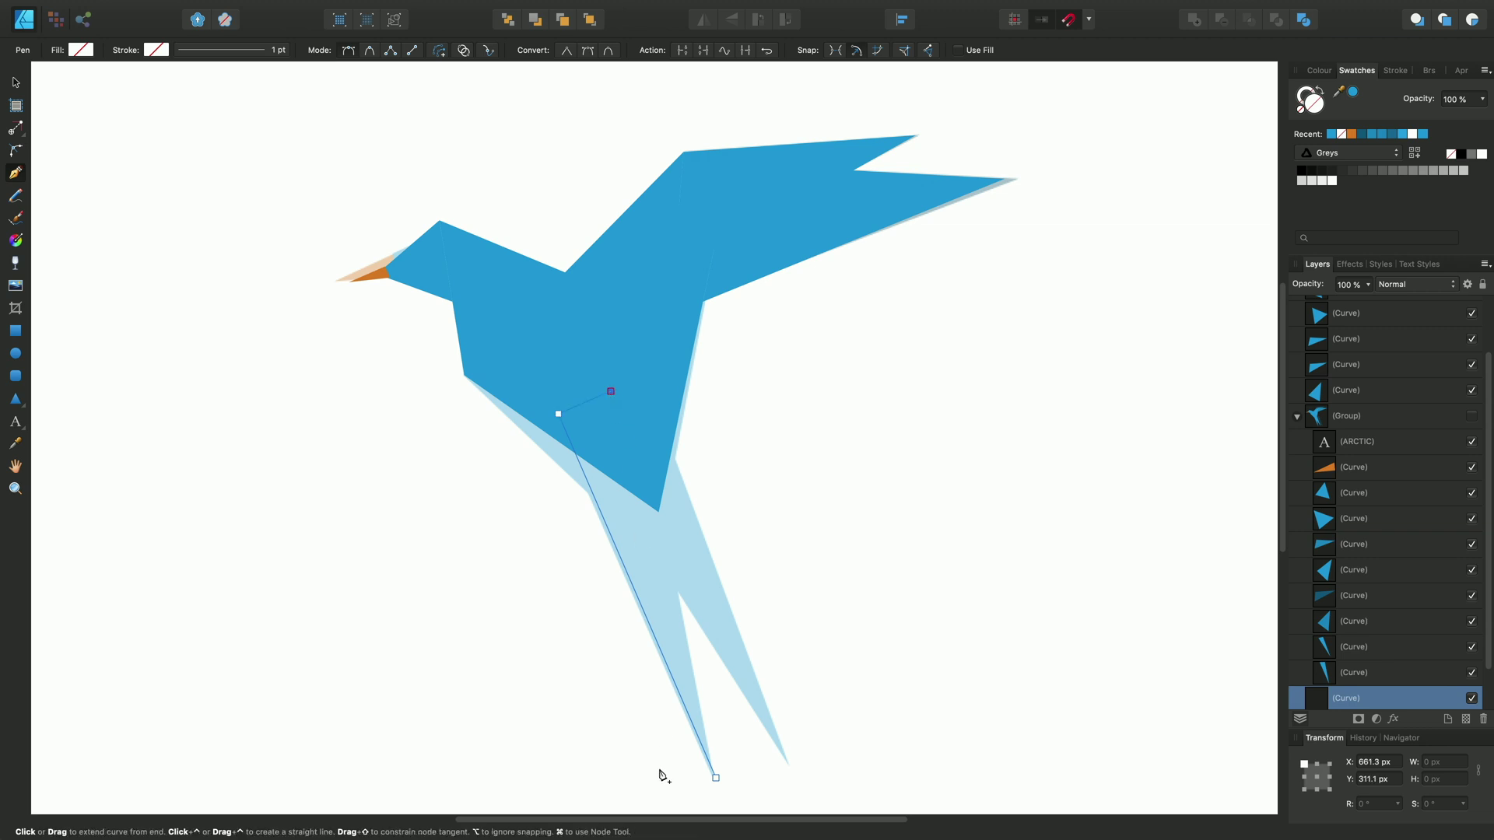
click(715, 778)
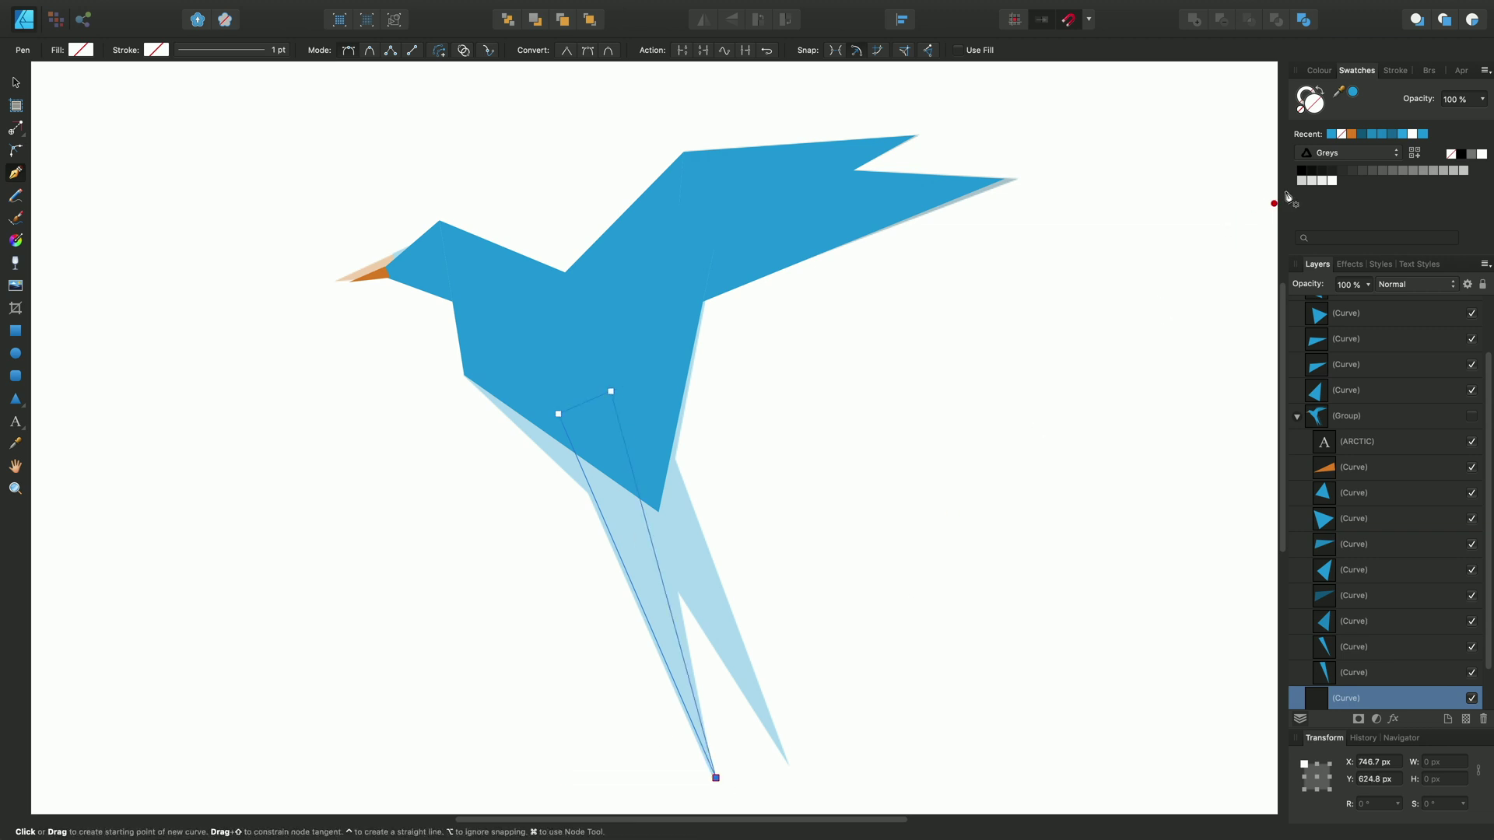
click(1331, 134)
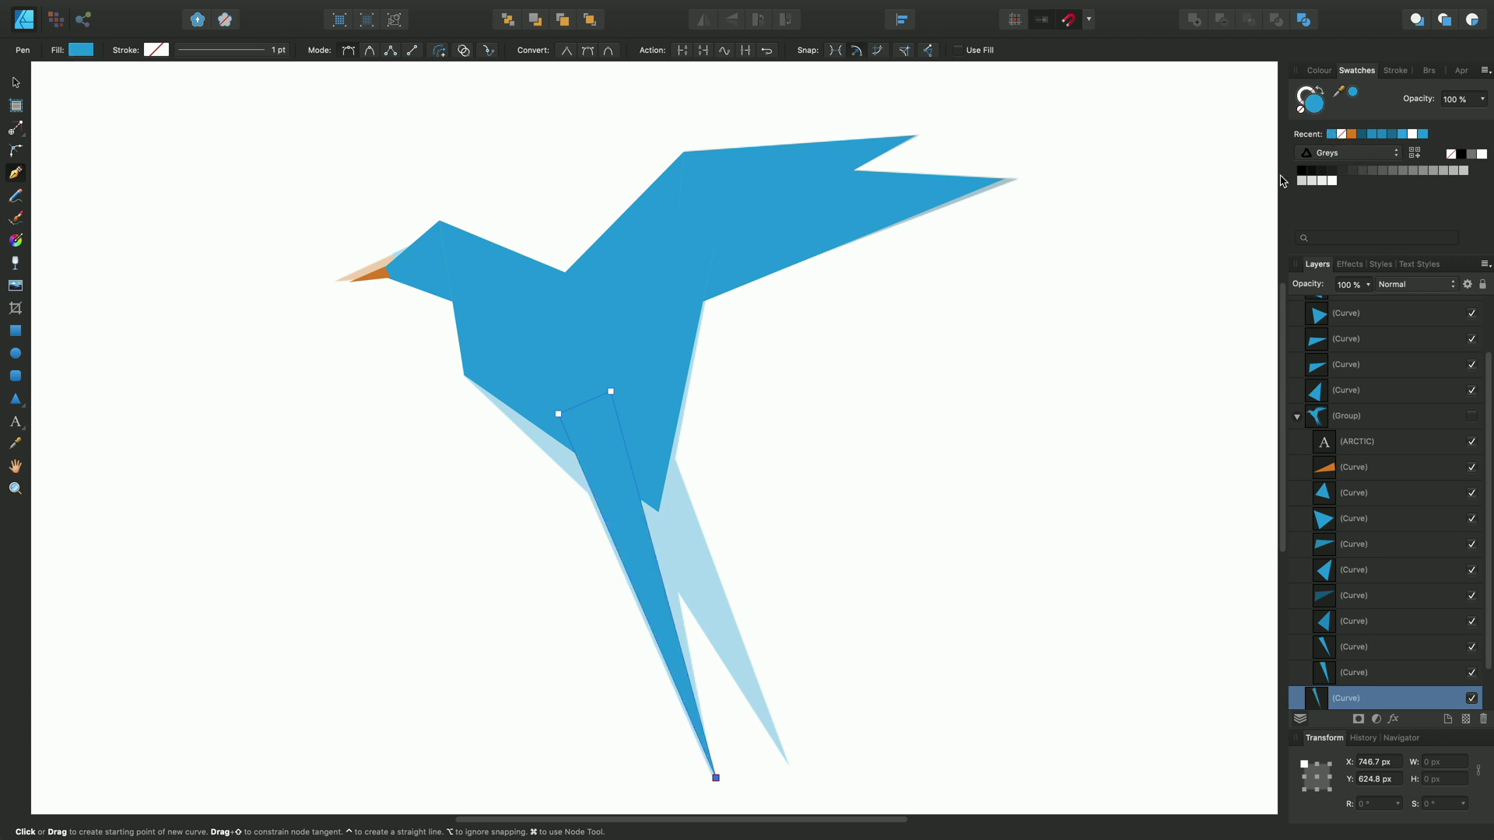
- Clone the tail triangle, rotating and stretching the copy out to the right tail tip
click(19, 129)
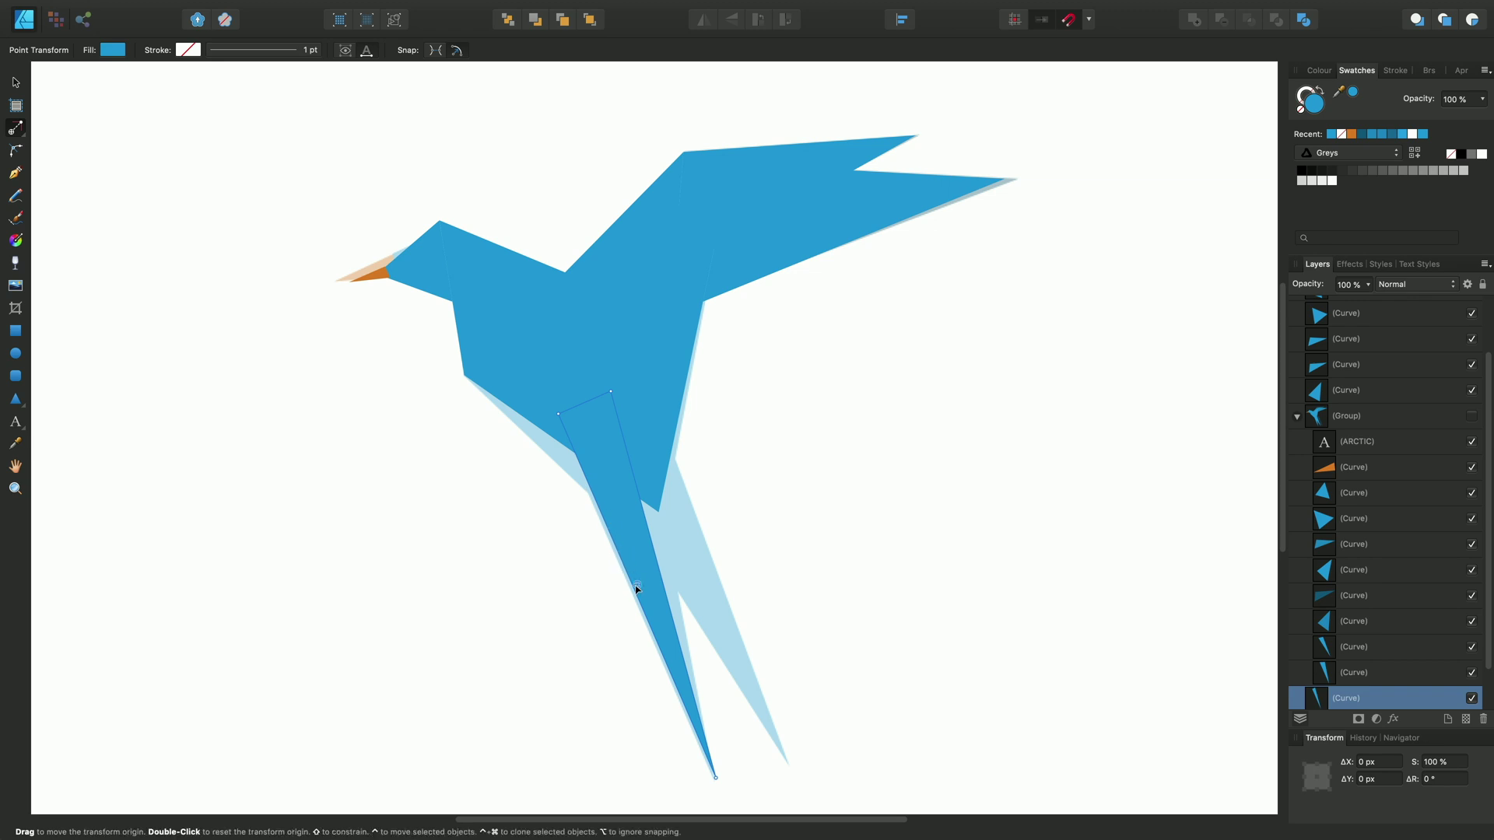
drag(637, 584, 559, 415)
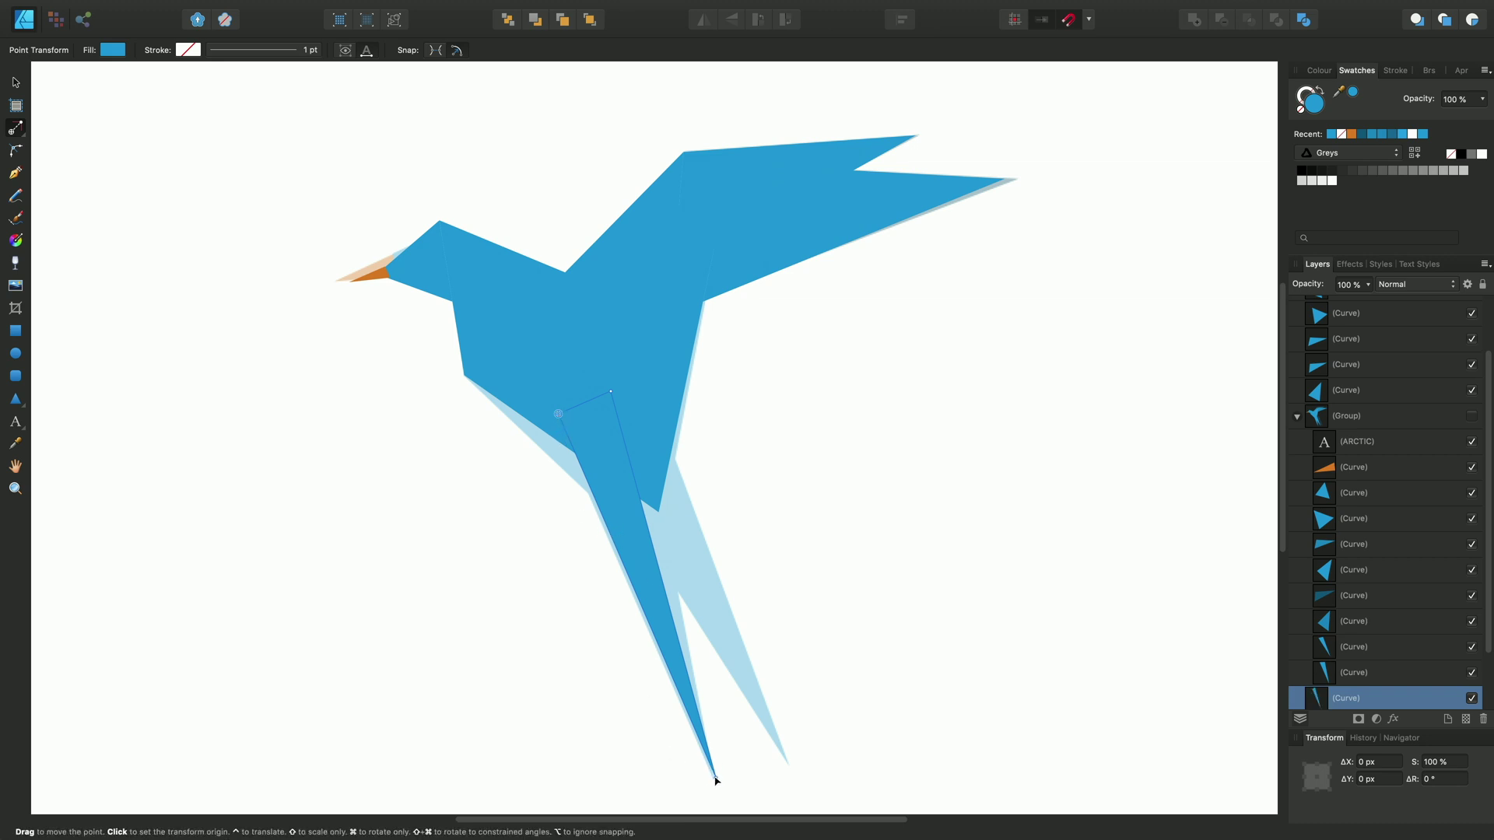
drag(718, 781, 795, 777)
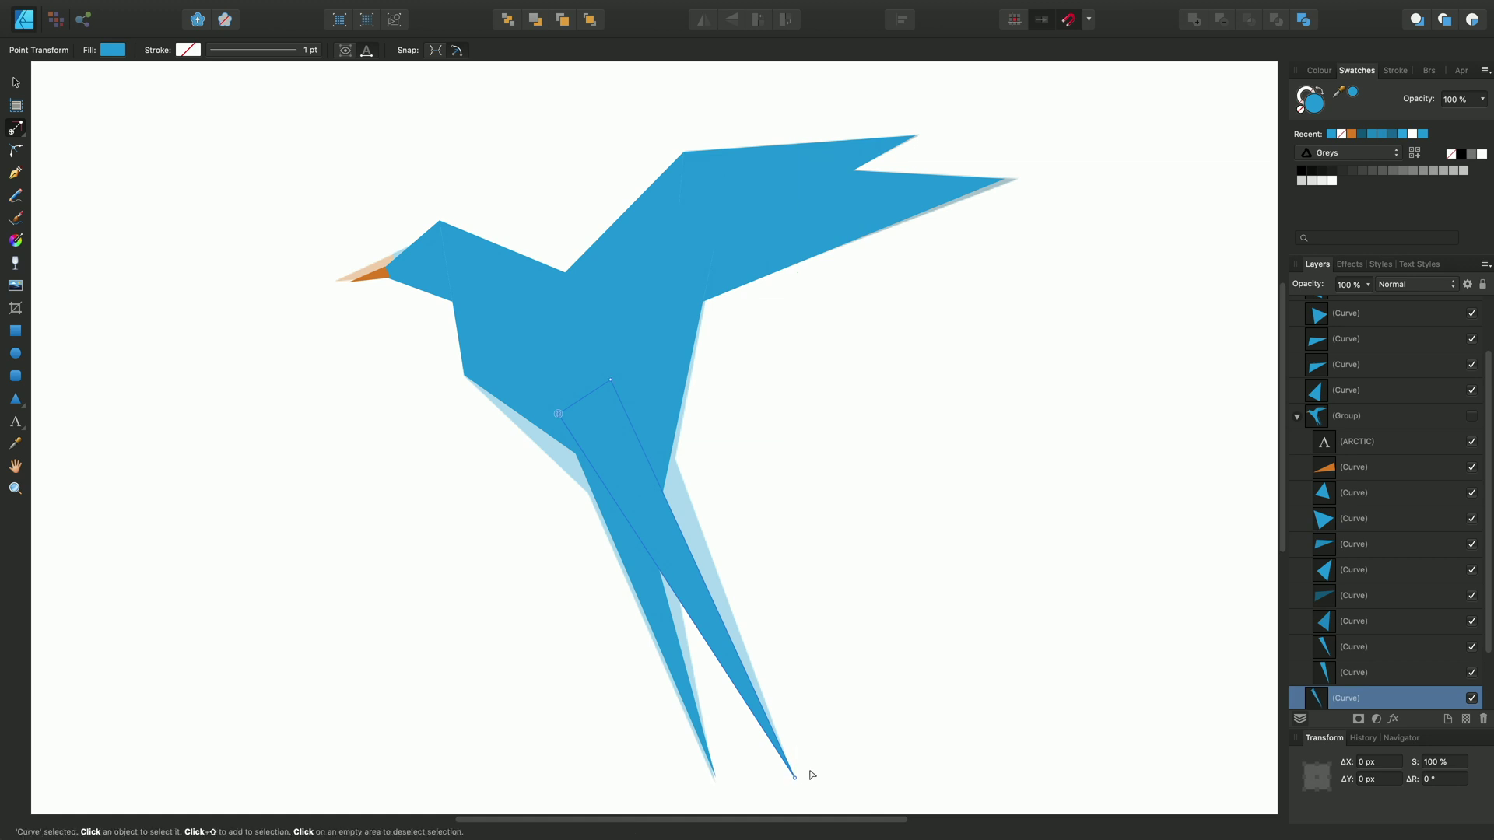
- Fill the right and upper wing pieces and one body triangle with darker blue swatches
click(882, 712)
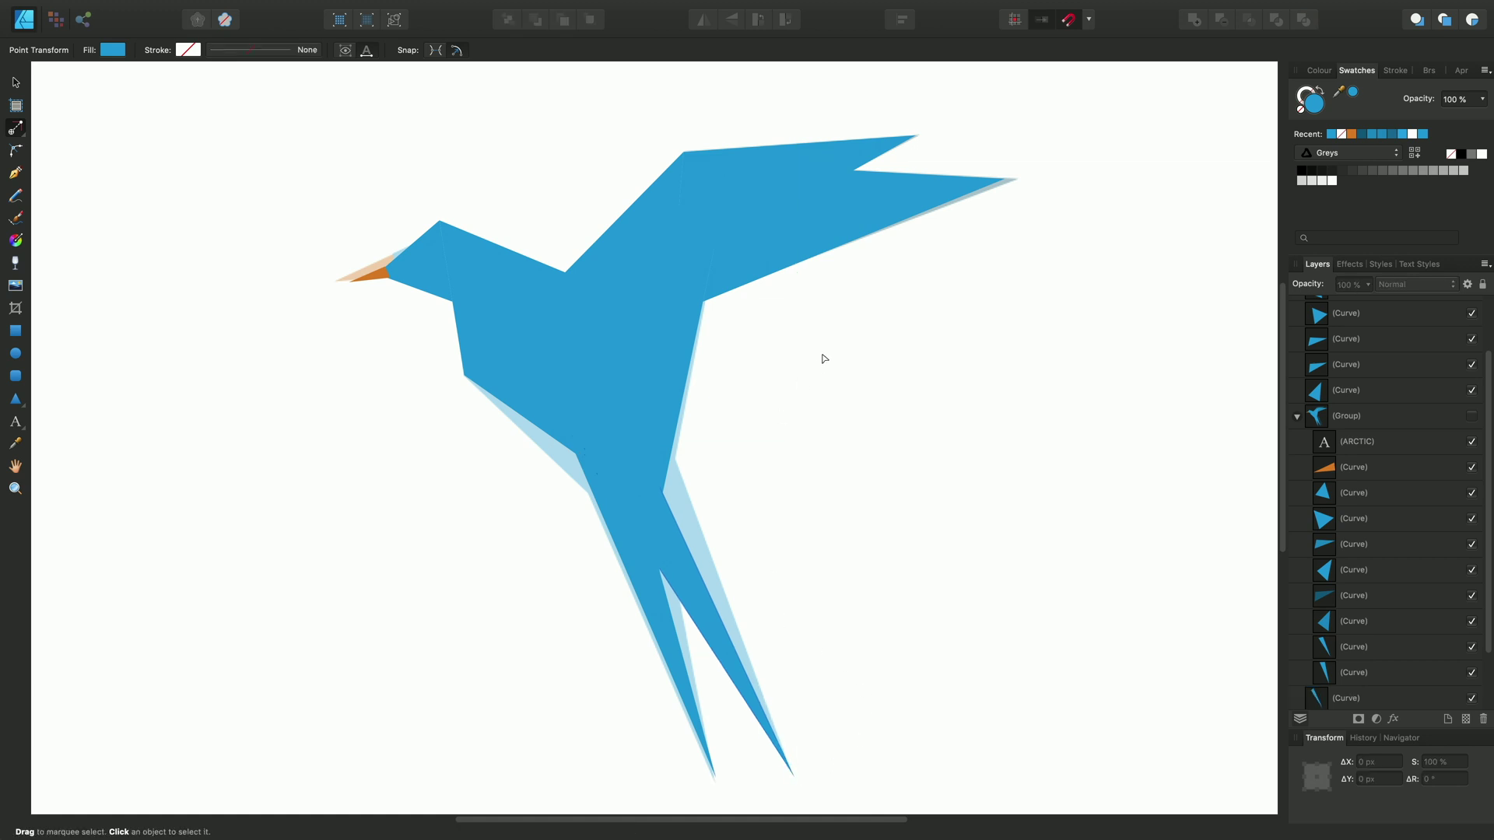
click(759, 250)
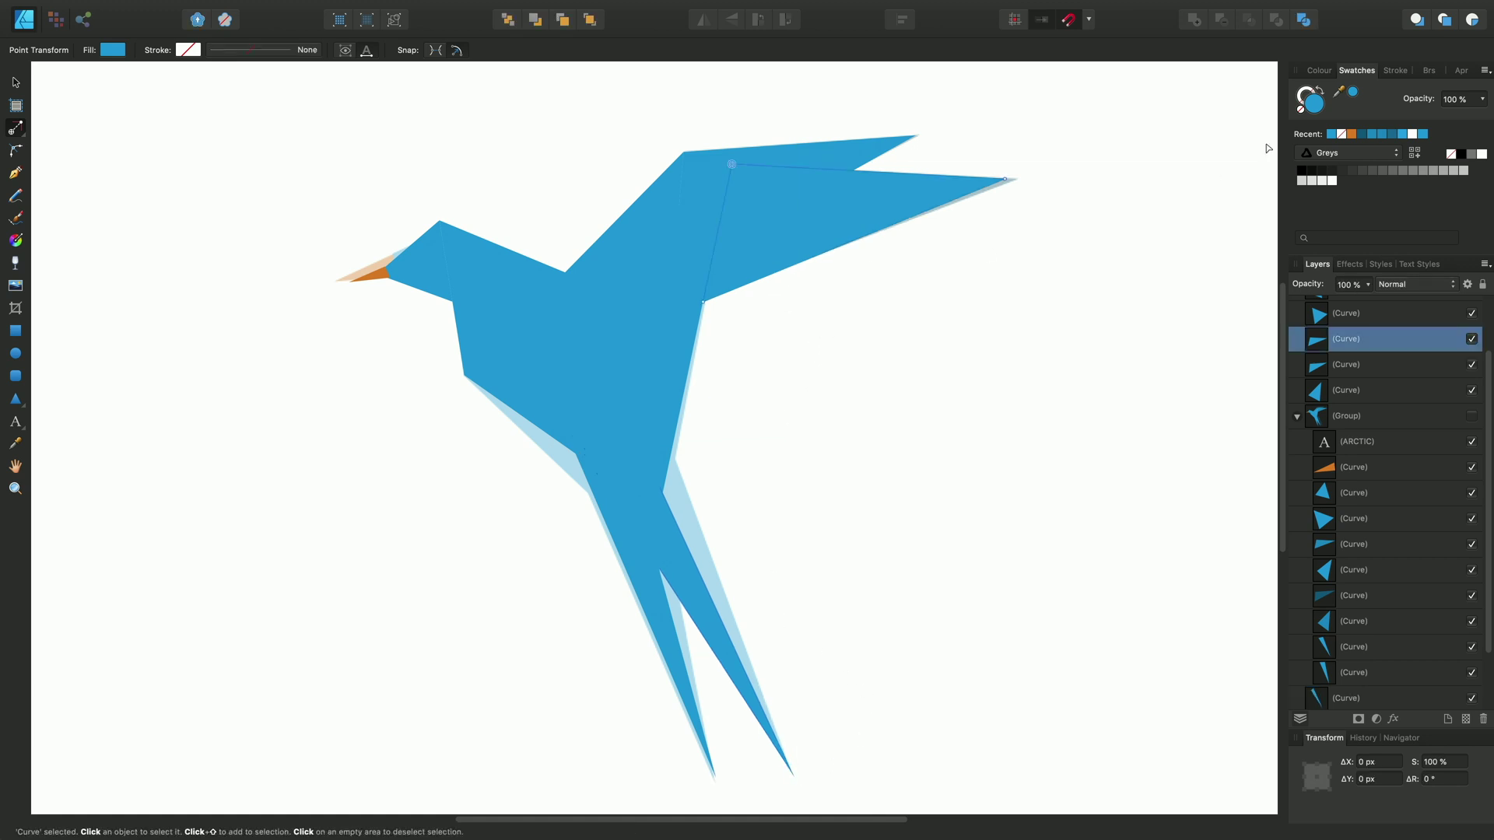
click(1383, 135)
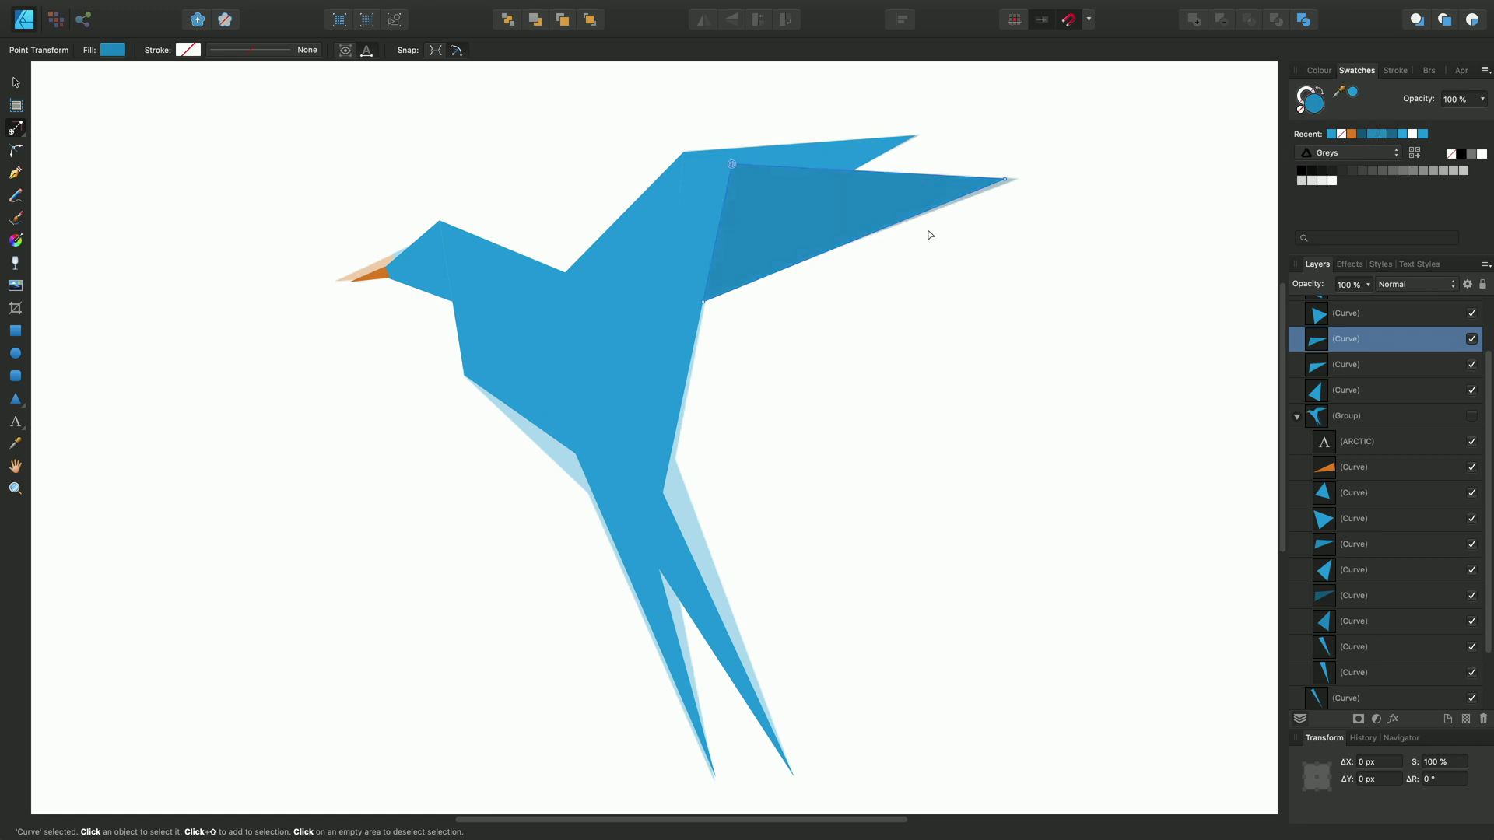
click(834, 151)
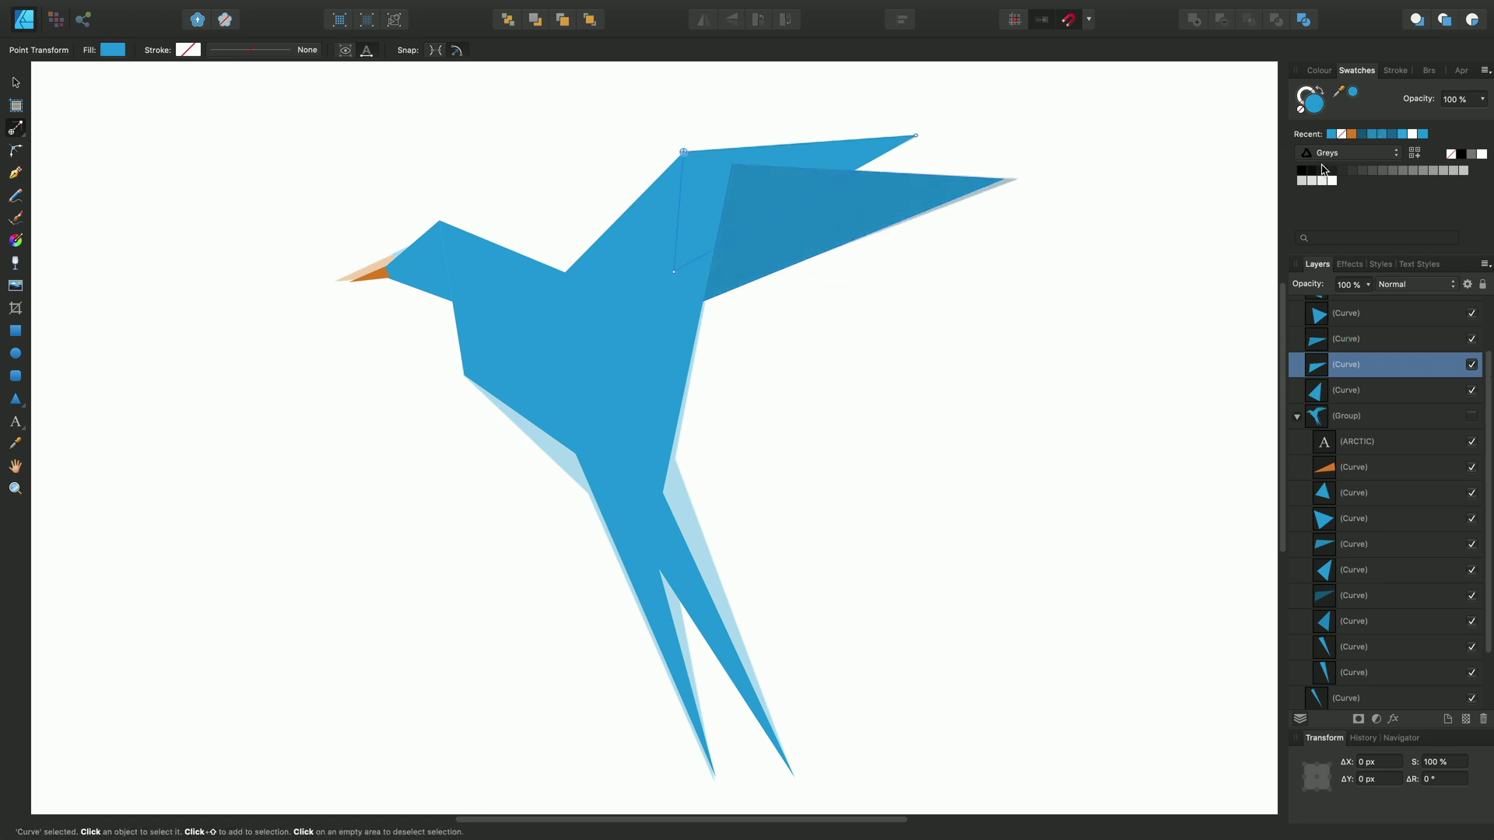
click(1383, 136)
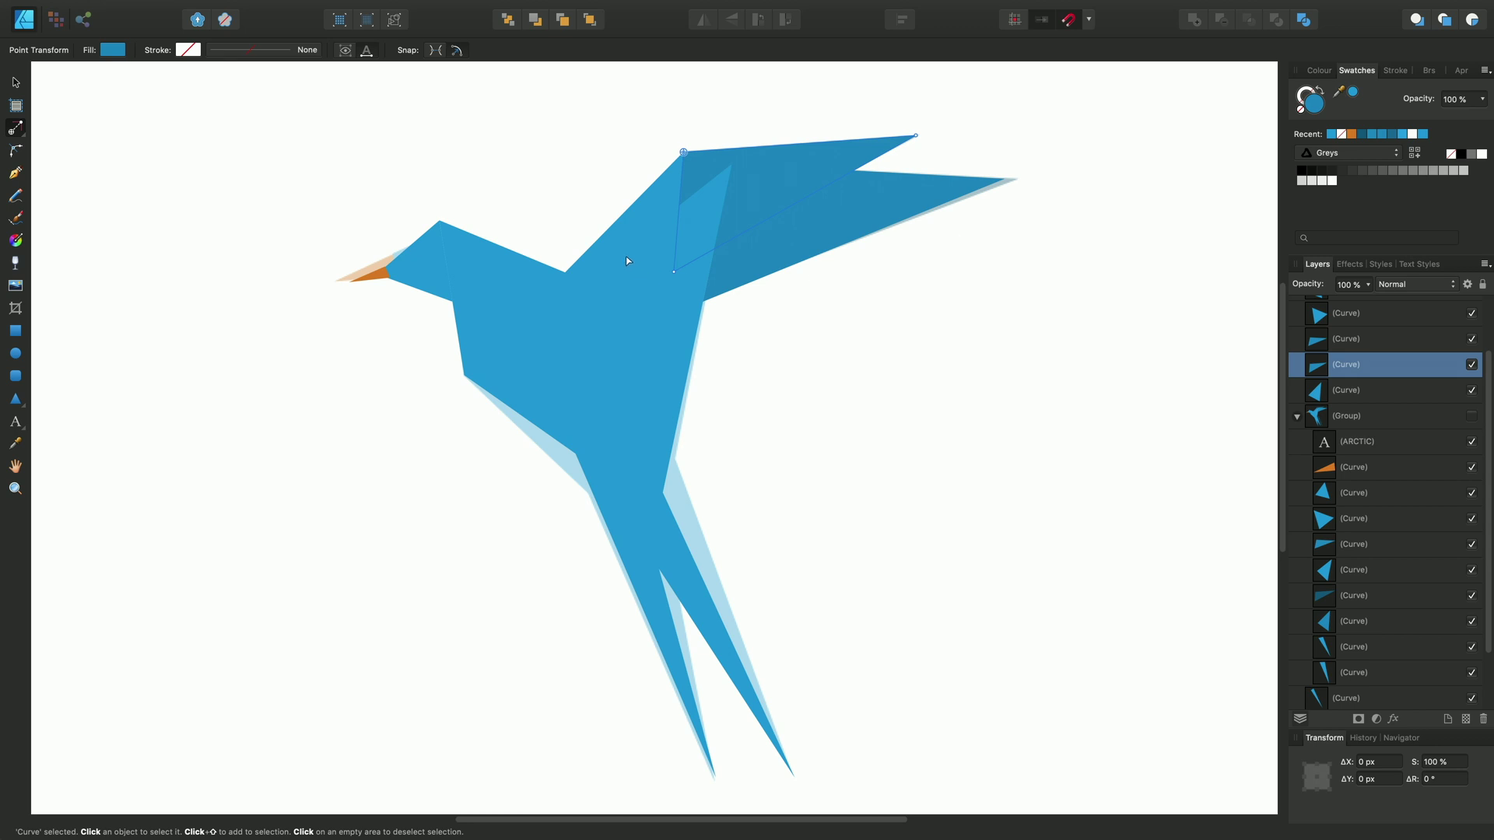
click(615, 249)
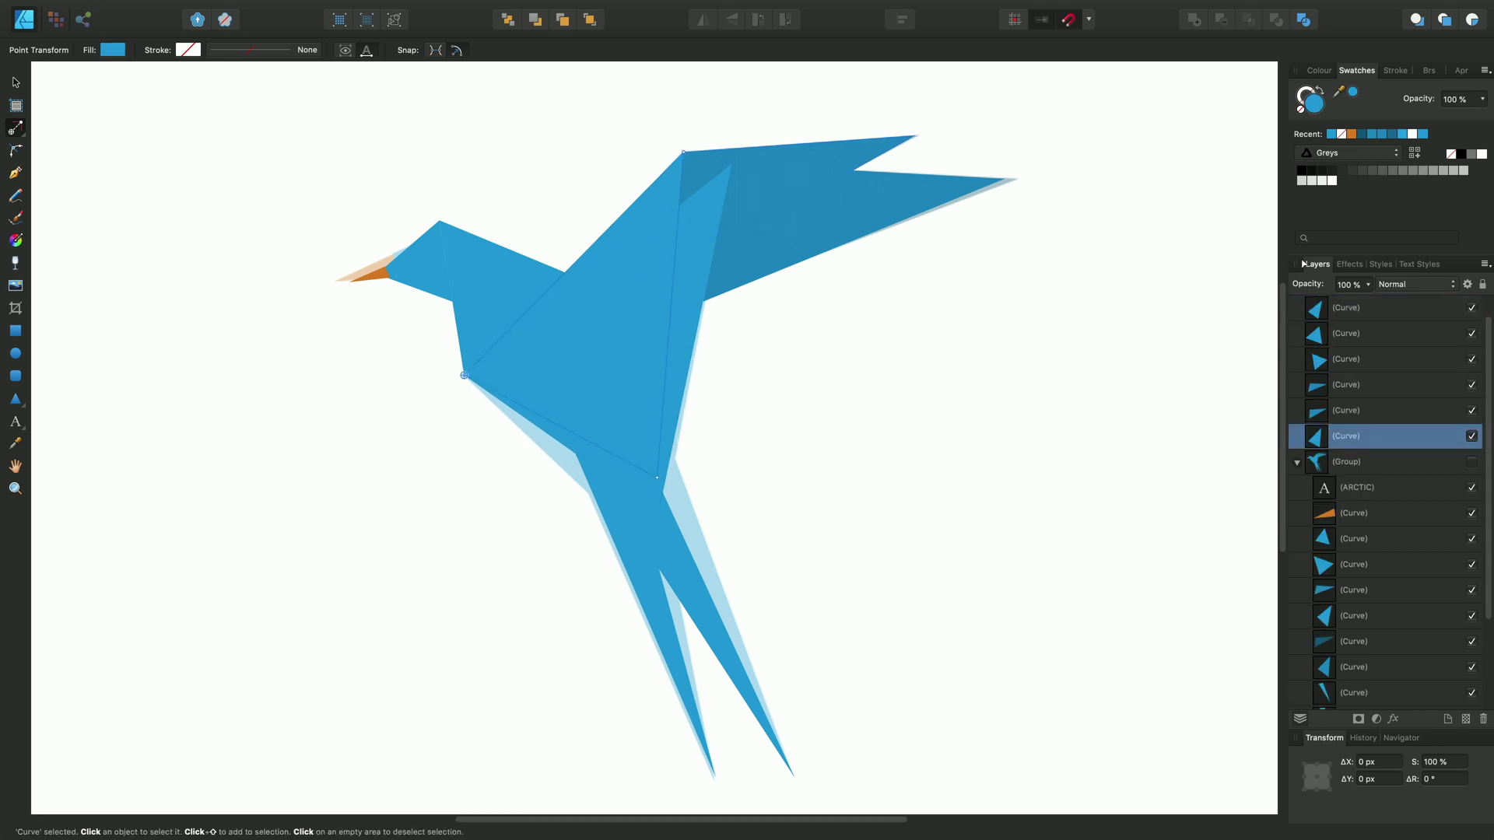
click(1367, 137)
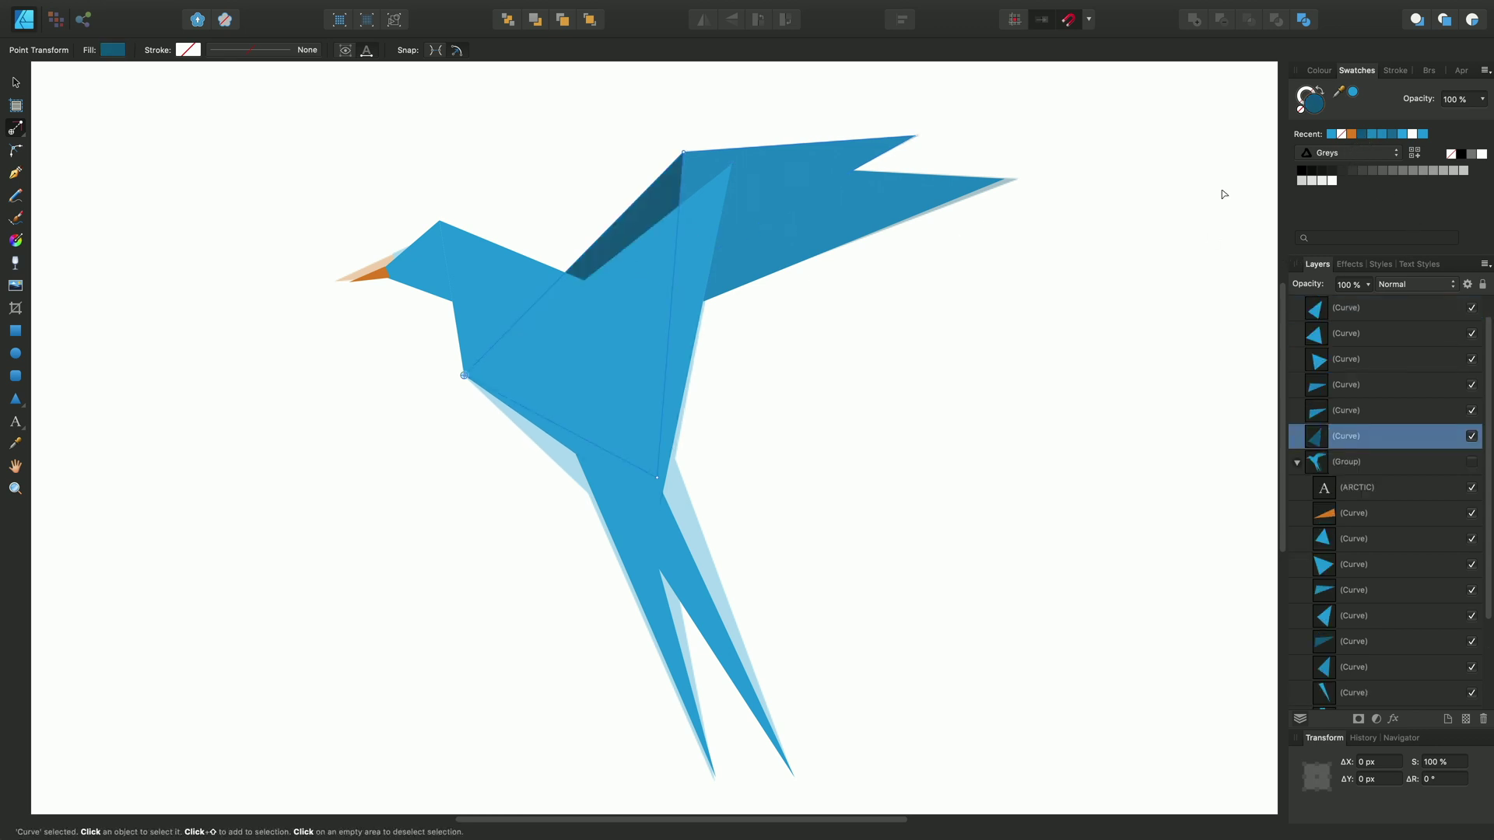
click(957, 294)
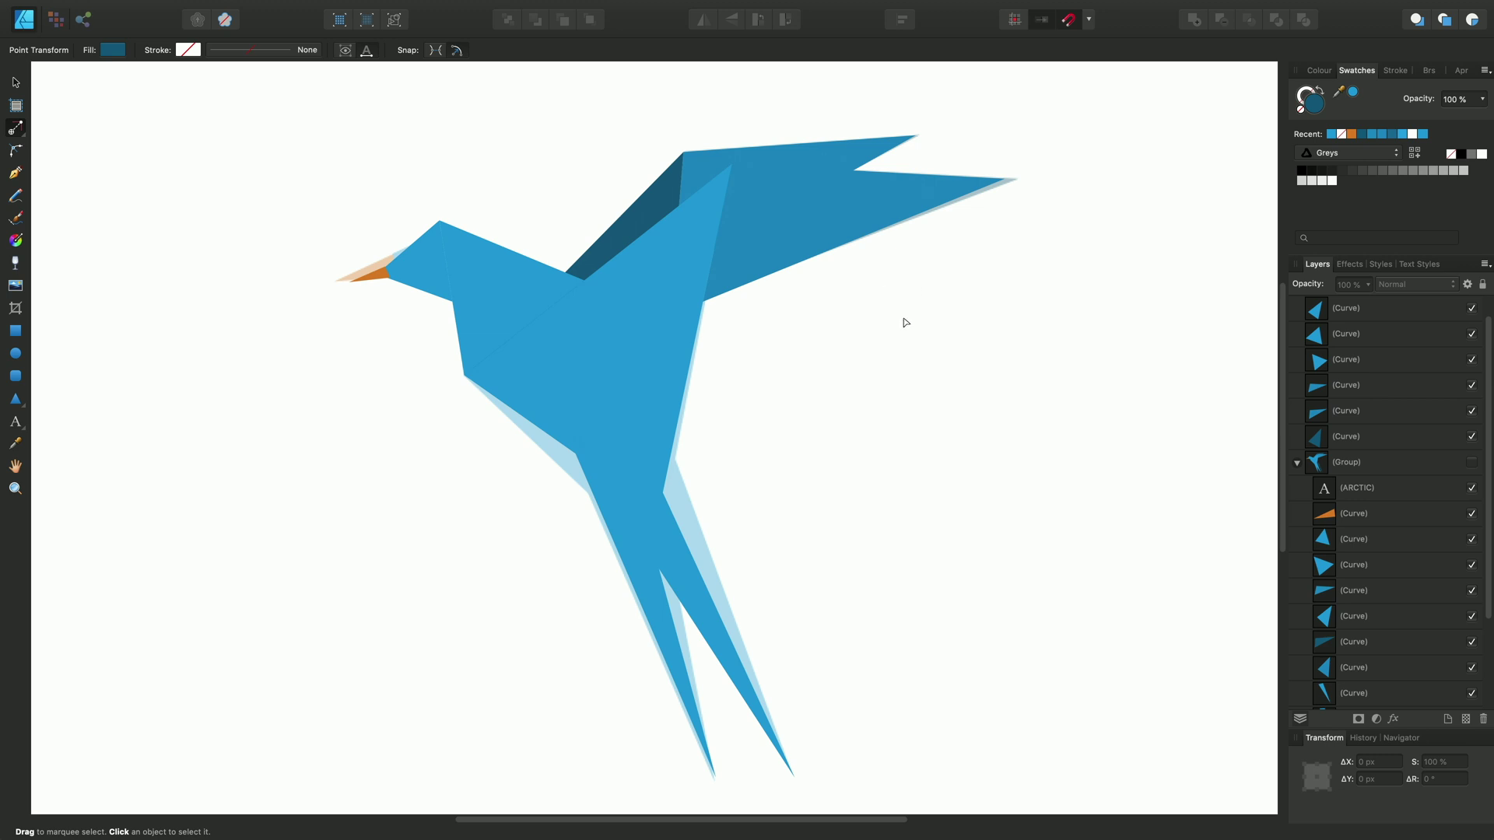
- Hide the PointTransform_example reference layer and add art text 'arctic' beside the tail
scroll(1486, 589, down, 5)
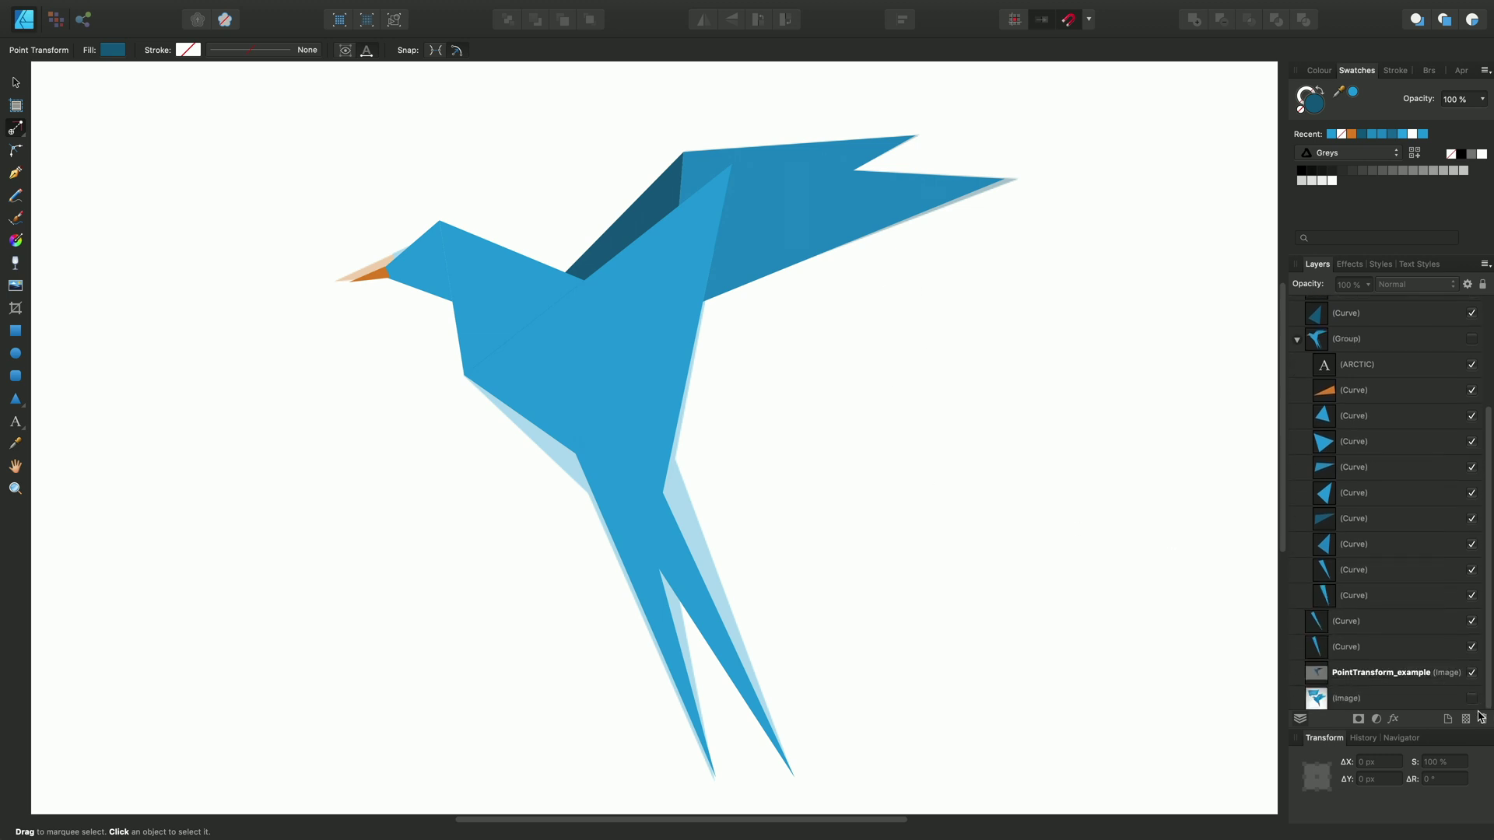
click(1472, 673)
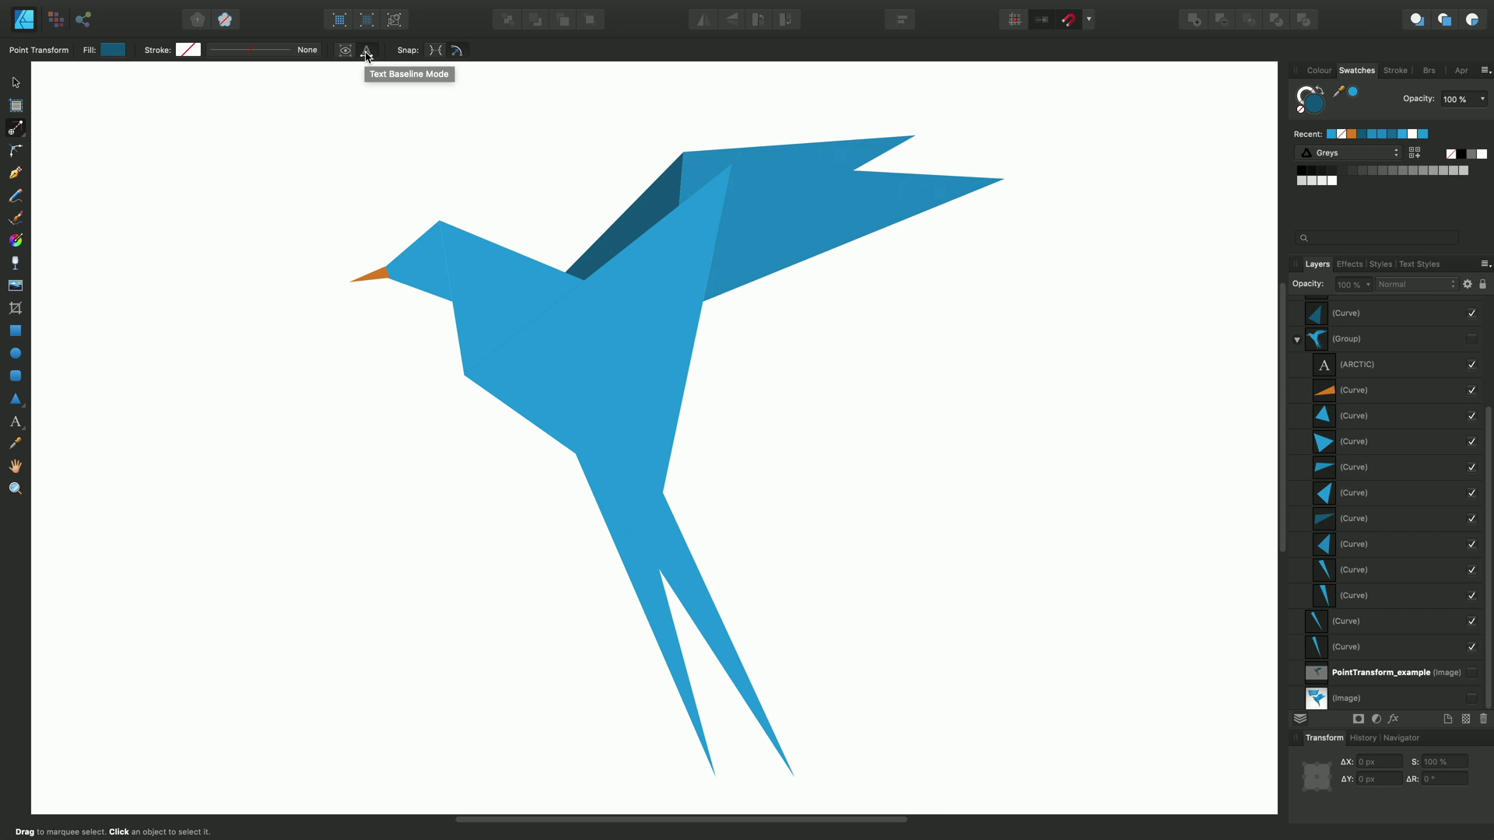
click(16, 421)
drag(715, 455, 767, 512)
text(arc)
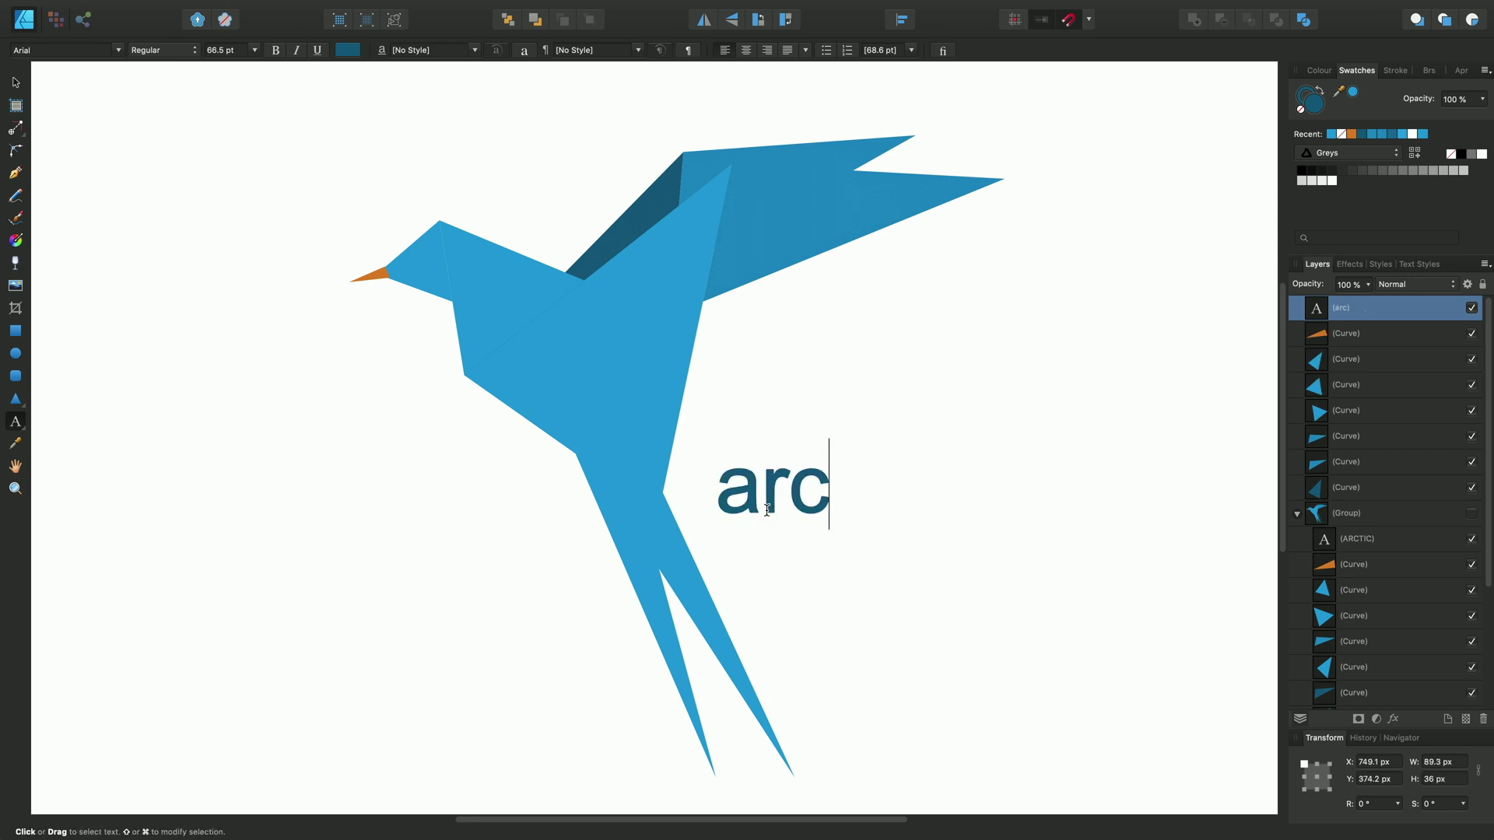
text(tic)
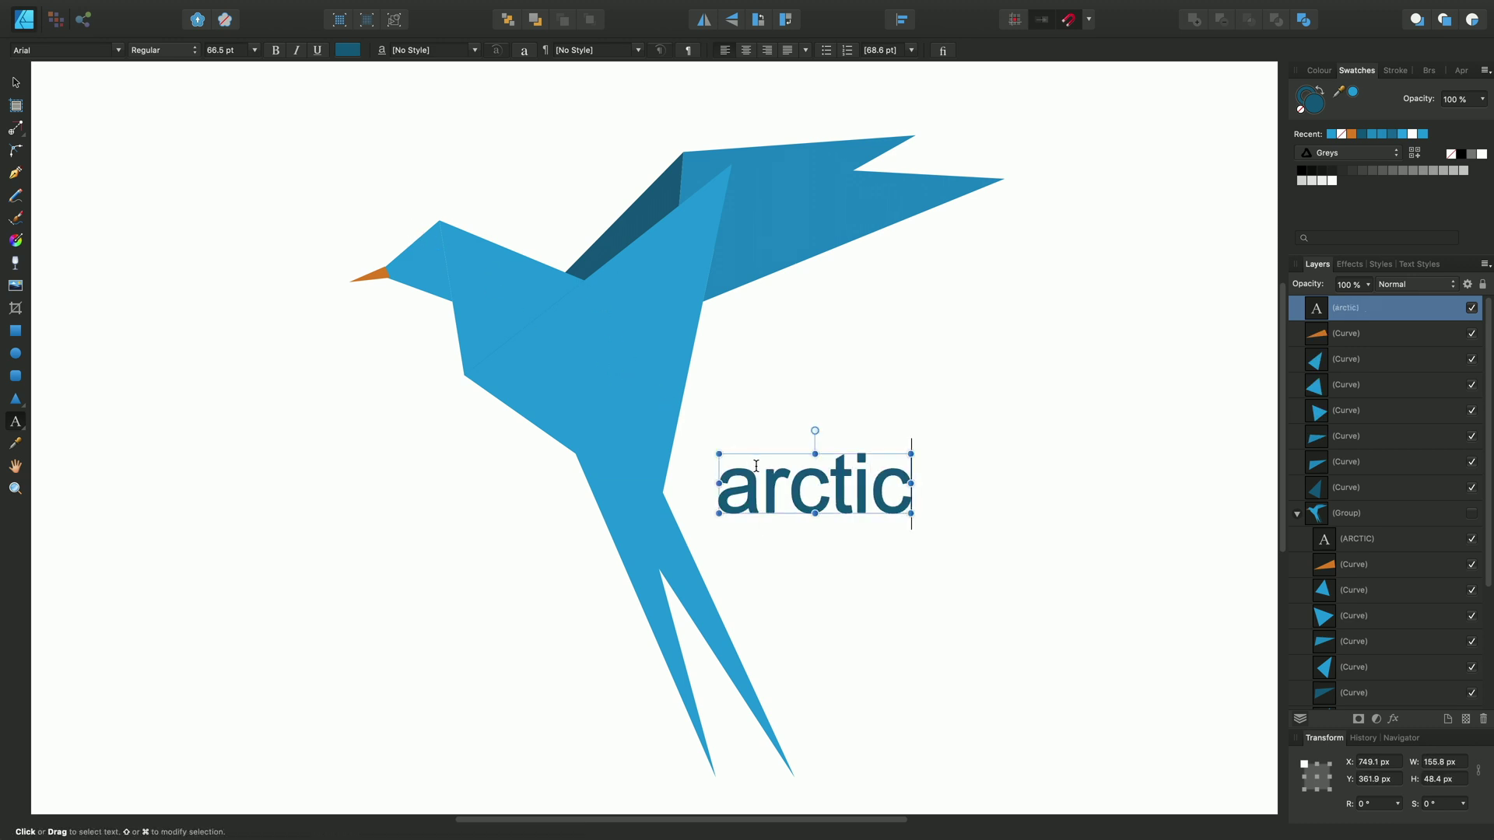
click(15, 129)
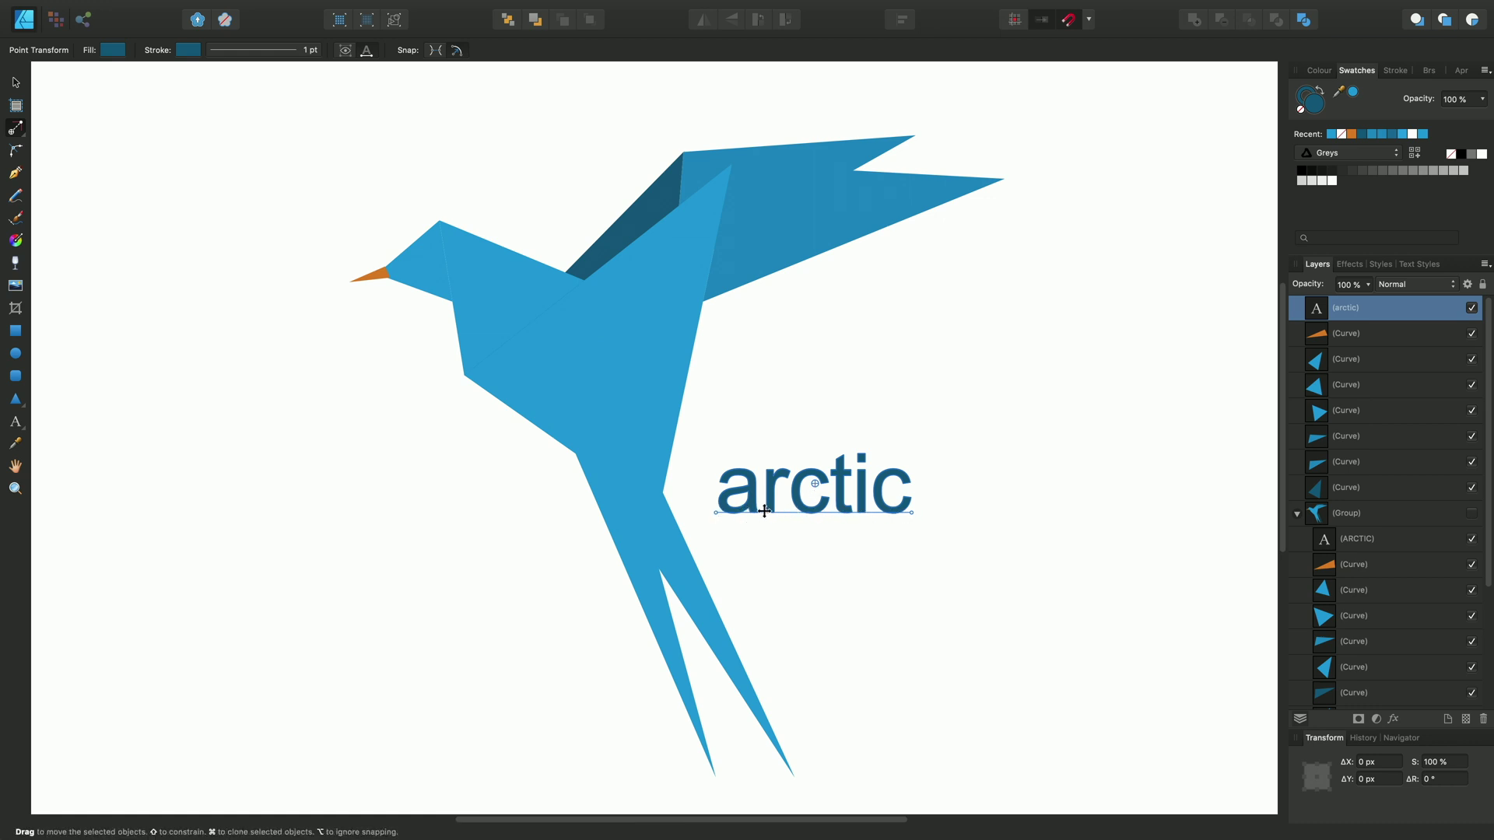
- Move the Point Transform pivot to the start of the 'arctic' baseline and align it with the tail edge
click(368, 51)
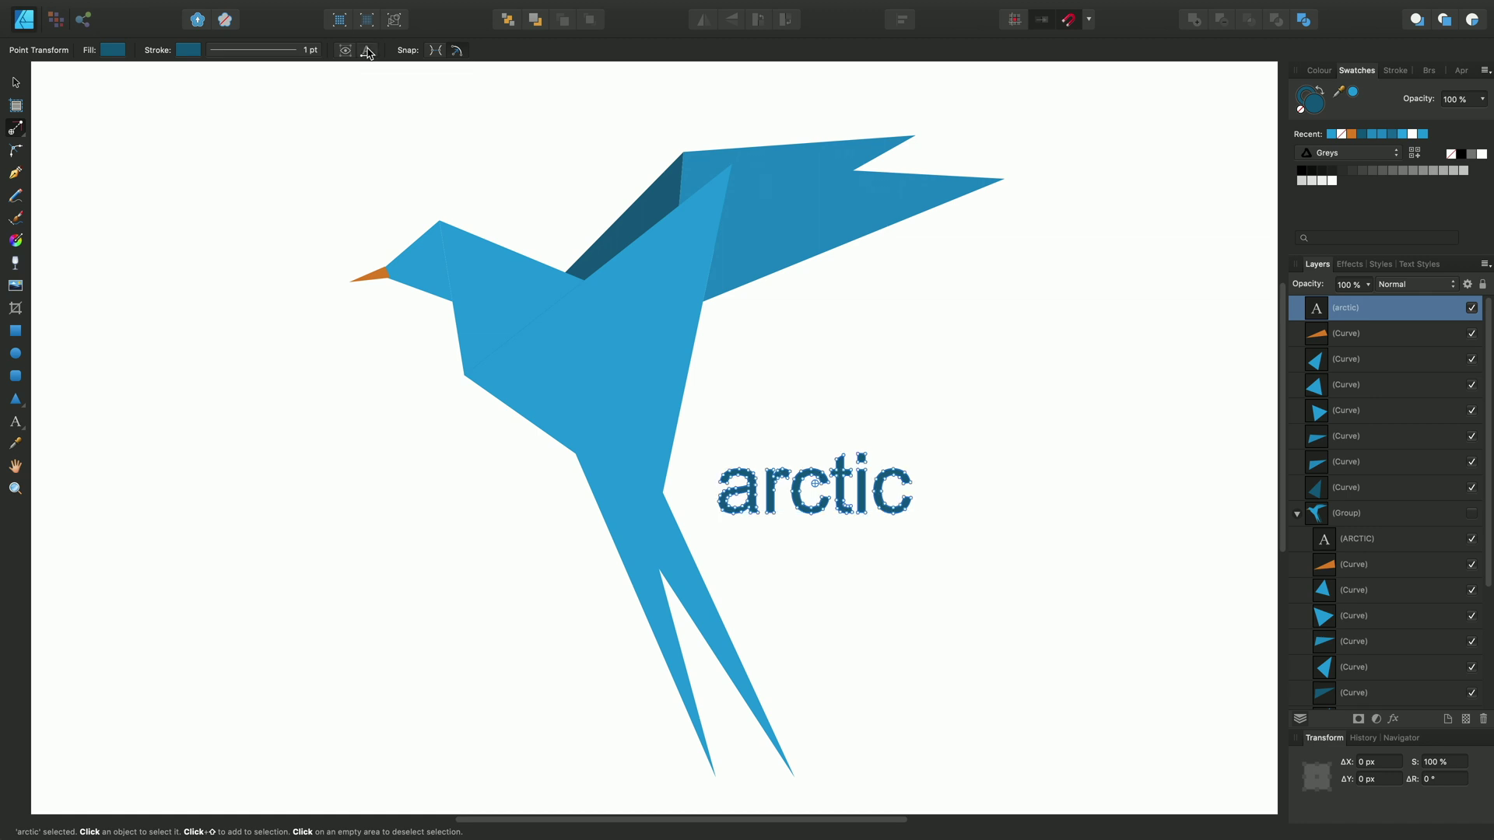
click(368, 51)
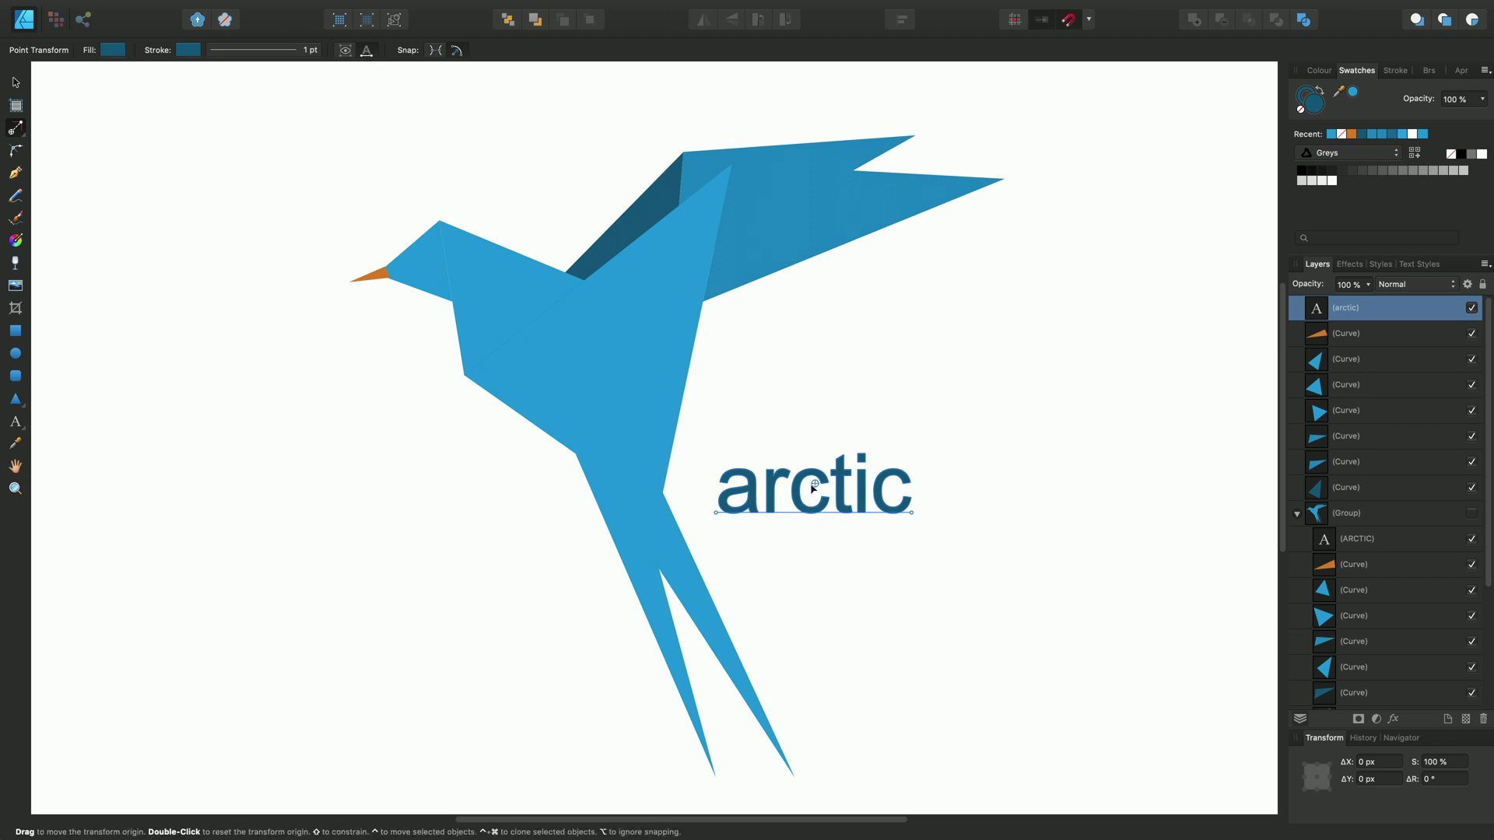
mouse_move(814, 484)
mouse_down()
mouse_move(743, 507)
mouse_move(914, 518)
mouse_move(727, 498)
mouse_move(719, 515)
mouse_move(774, 484)
mouse_move(734, 473)
mouse_up()
drag(735, 473, 735, 473)
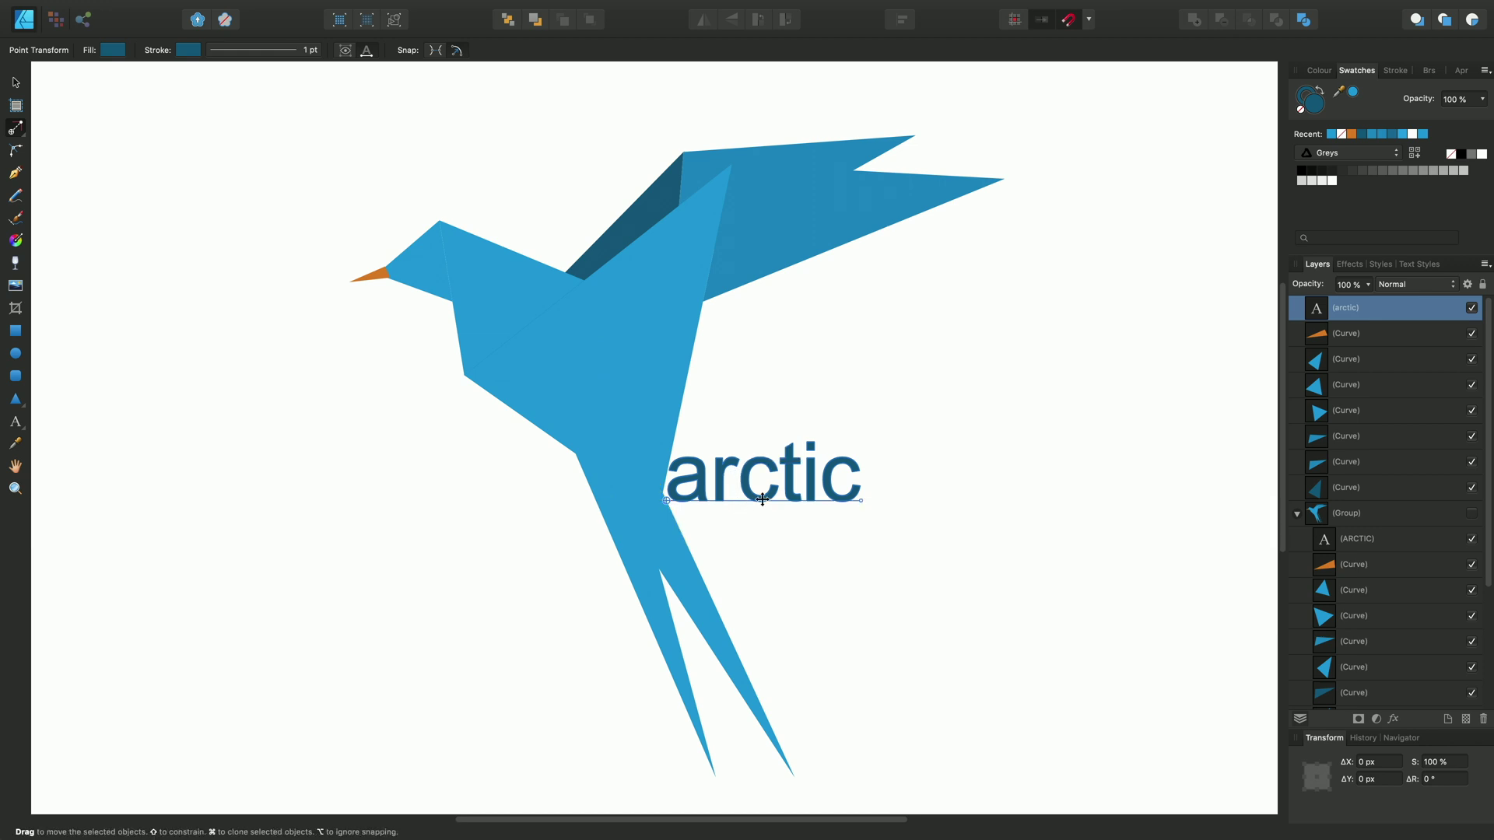